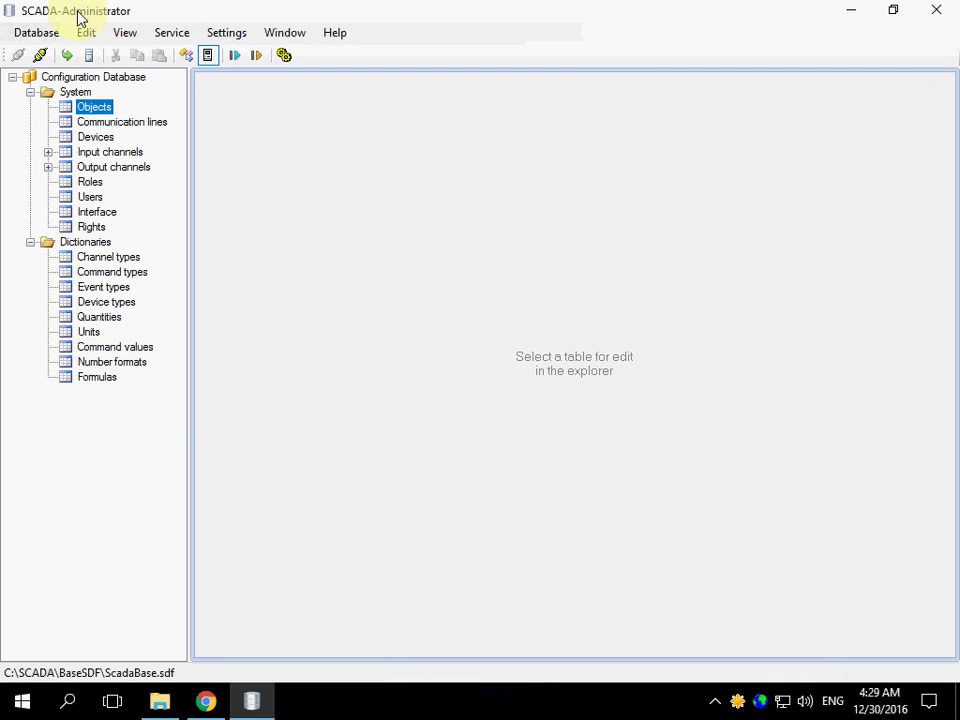
- Review the OPC line and OPC Demo device 21, then show OPC Demo's input channels 201–203
{"action": "left_click", "coordinate": [92, 123]}
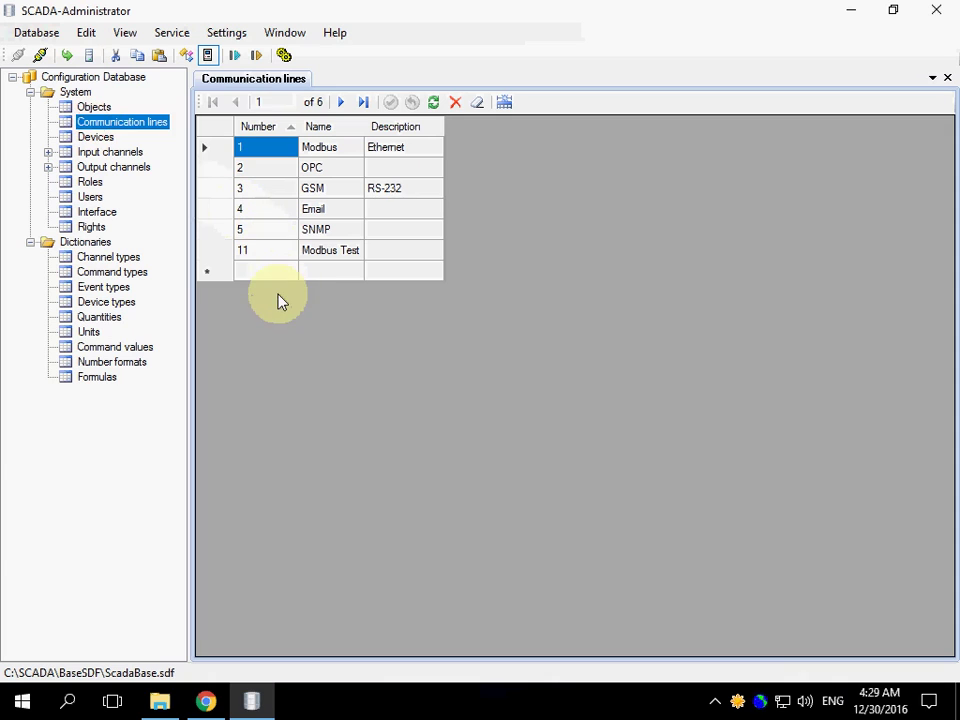
{"action": "left_click", "coordinate": [258, 167]}
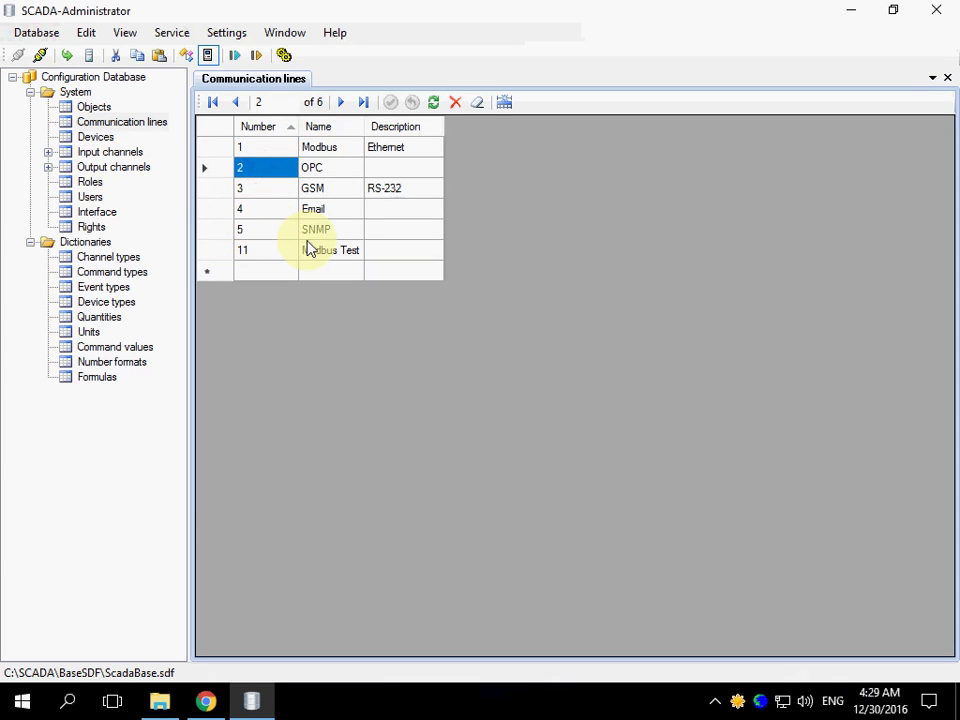
{"action": "left_click", "coordinate": [95, 136]}
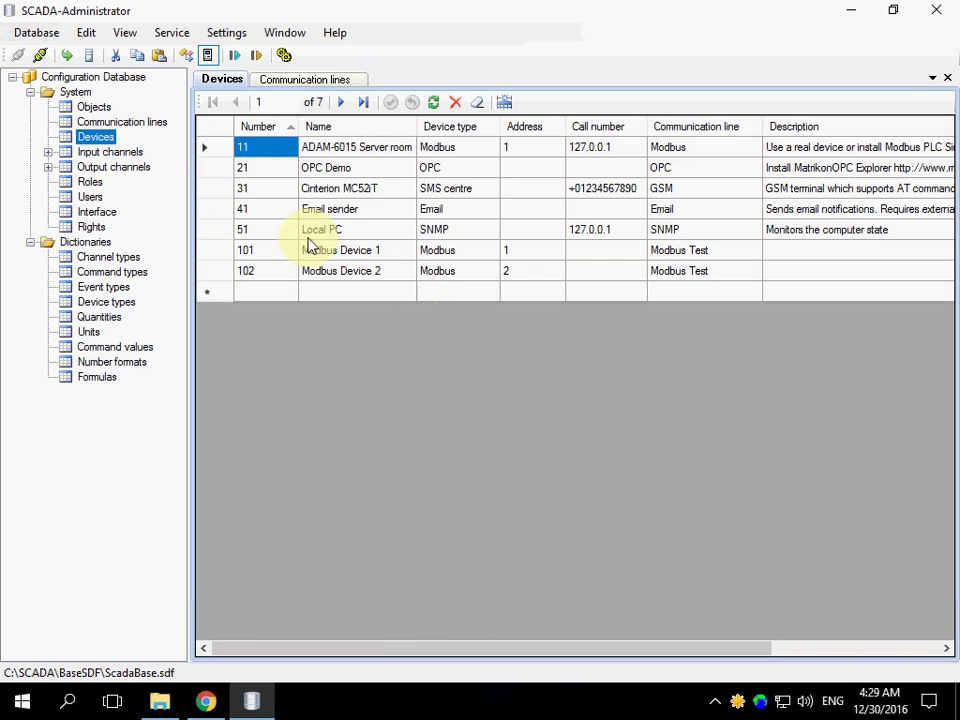
{"action": "left_click", "coordinate": [330, 170]}
{"action": "left_click", "coordinate": [270, 170]}
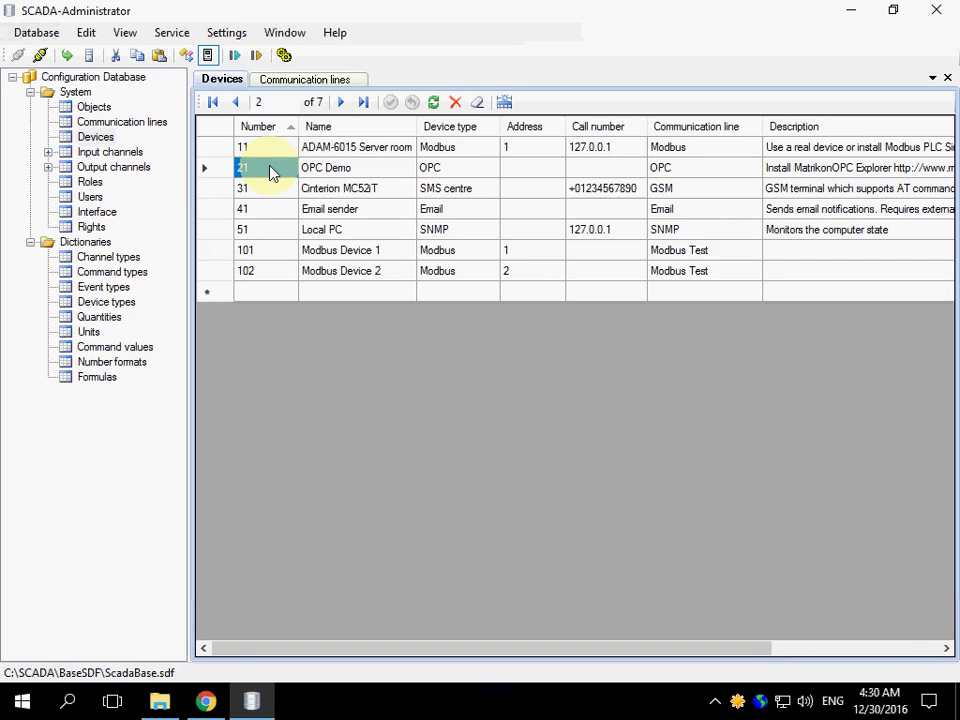
{"action": "left_click", "coordinate": [48, 152]}
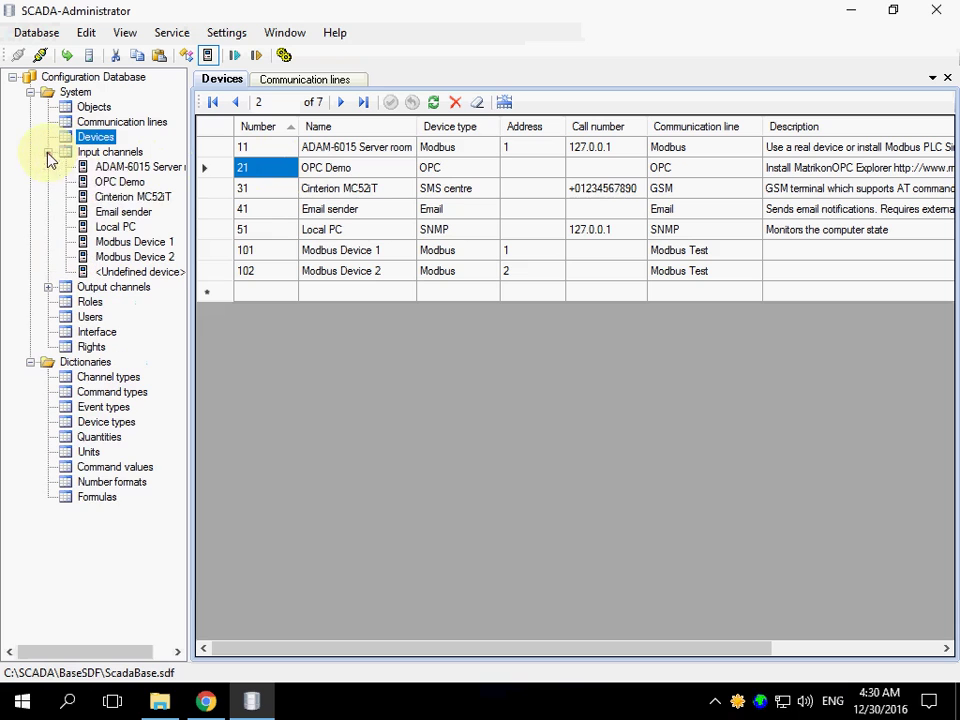
{"action": "left_click", "coordinate": [117, 182]}
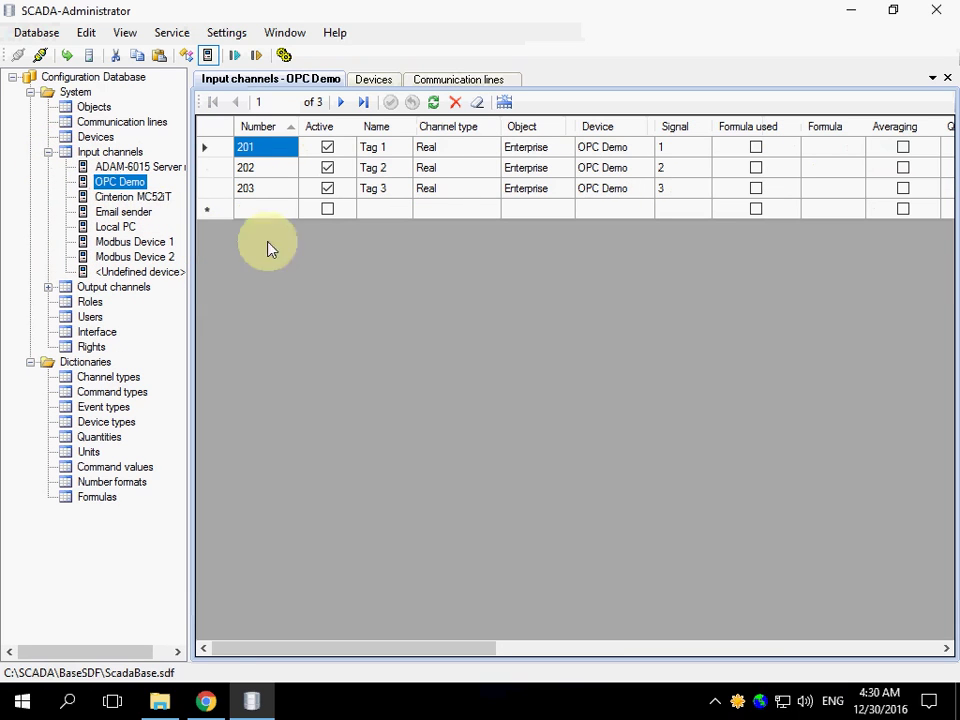
- In SCADA-Communicator, check Line 2 'OPC' state and view Device 21 'OPC Demo' live tag values
{"action": "double_click", "coordinate": [737, 699]}
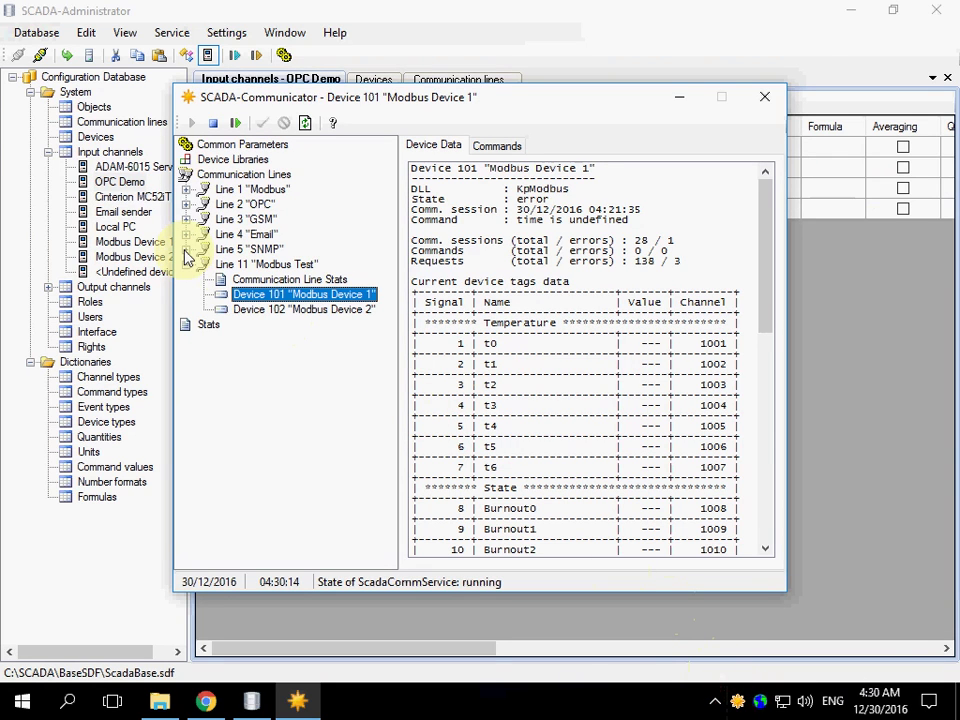
{"action": "left_click", "coordinate": [186, 204]}
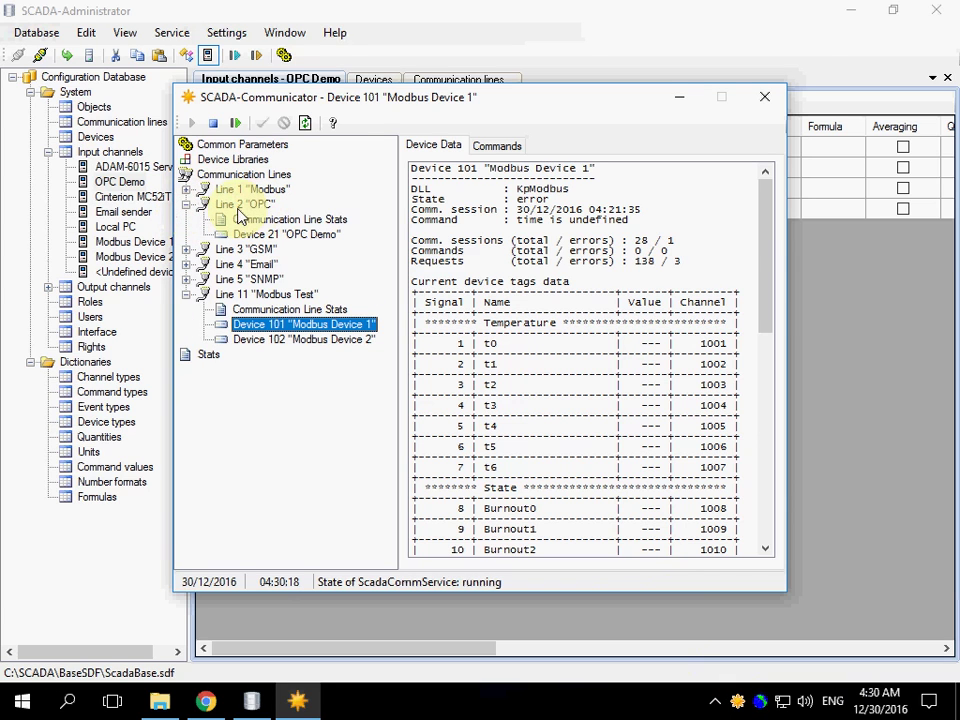
{"action": "left_click", "coordinate": [240, 206]}
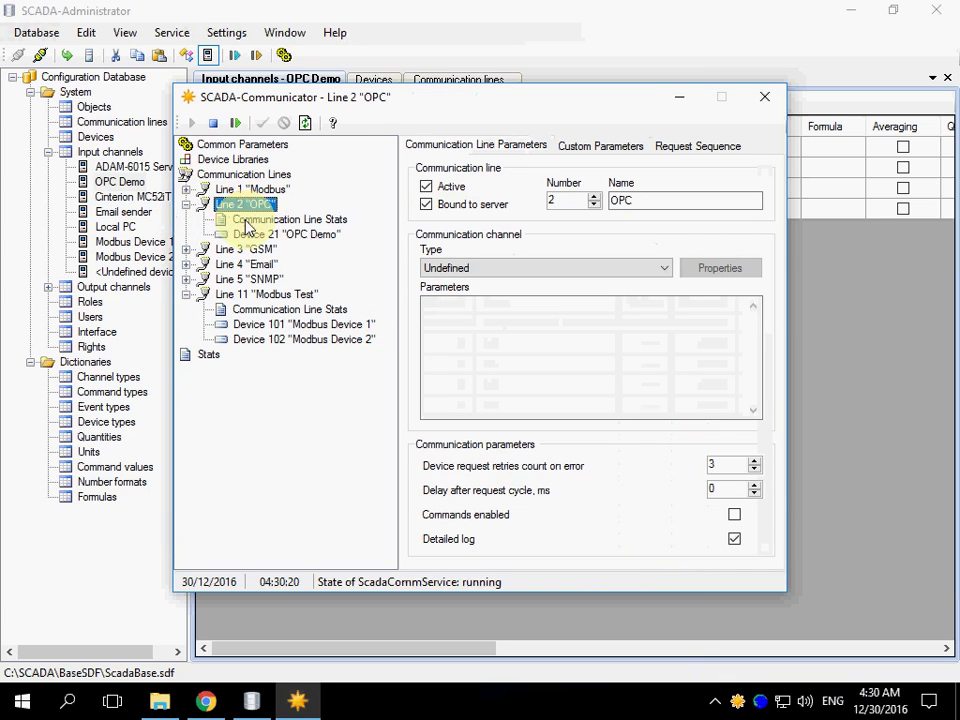
{"action": "left_click", "coordinate": [248, 220]}
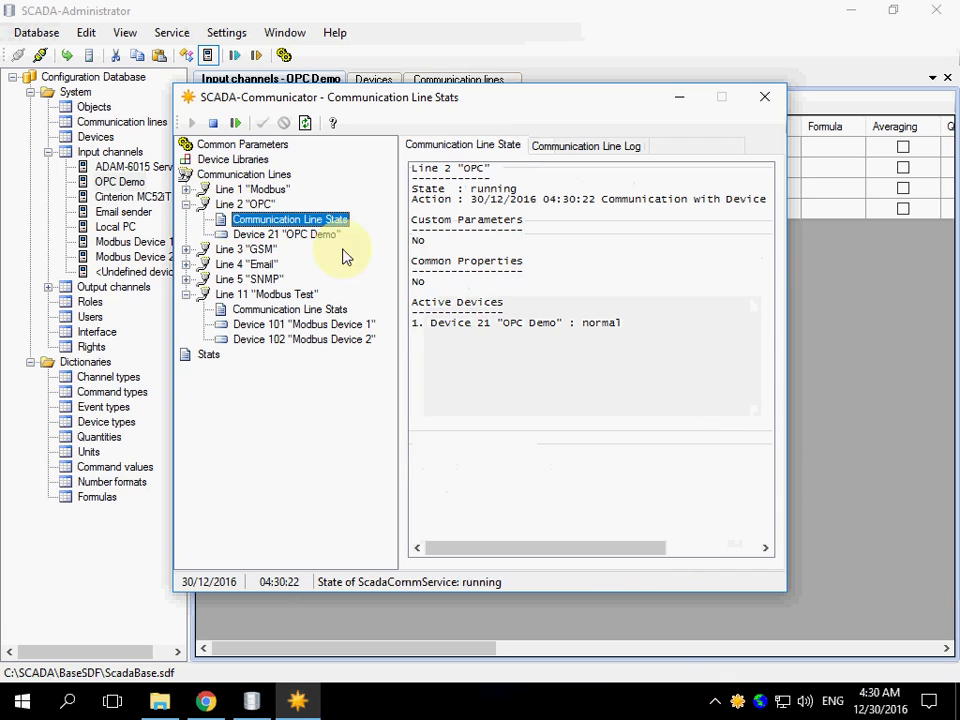
{"action": "left_click", "coordinate": [474, 328]}
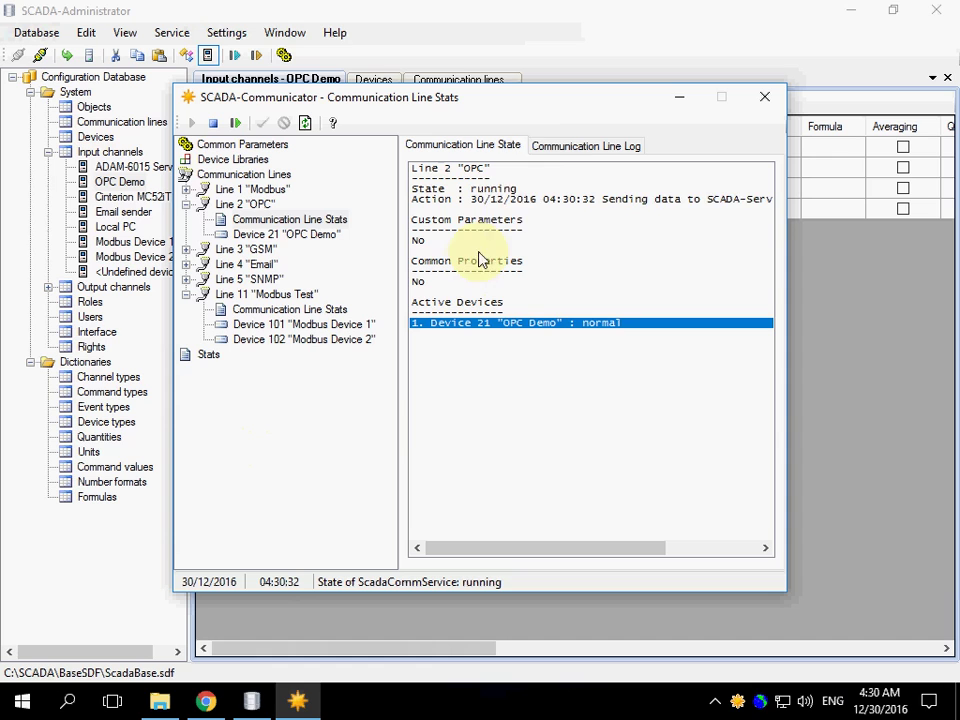
{"action": "left_click", "coordinate": [275, 236]}
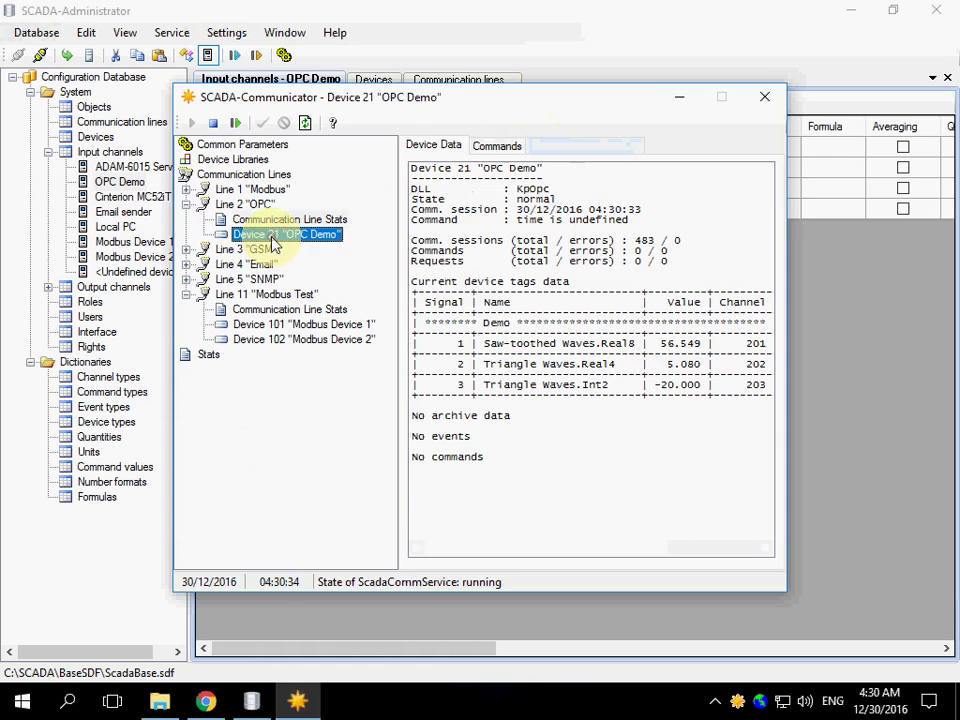
- Note the Triangle Waves.Int2 tag value, then return to SCADA-Administrator's OPC Demo channels
{"action": "left_click", "coordinate": [678, 395]}
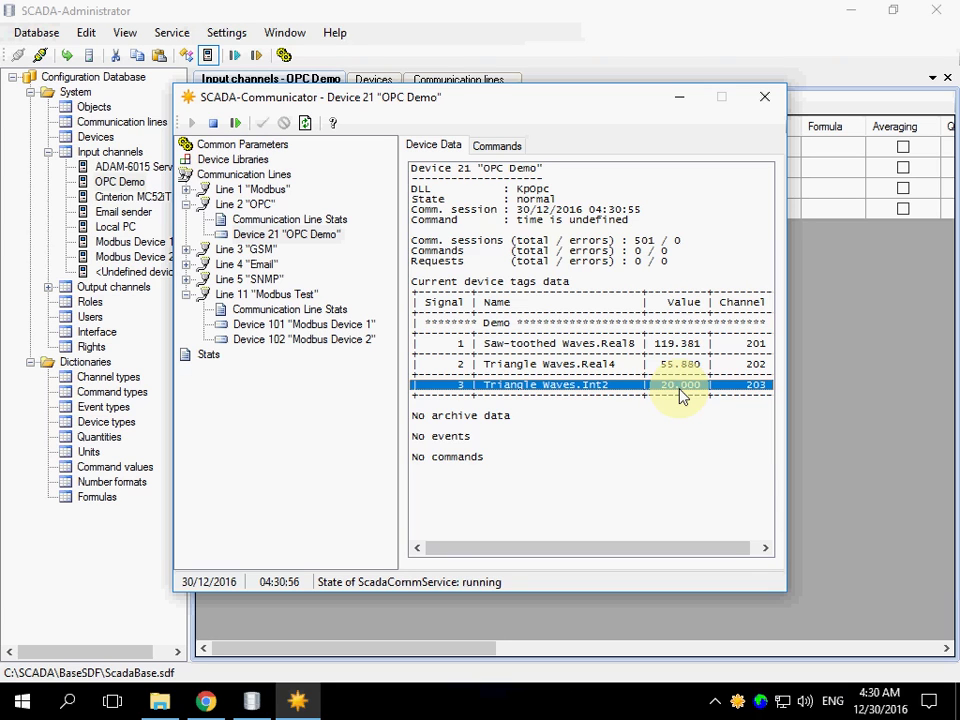
{"action": "left_click", "coordinate": [355, 21]}
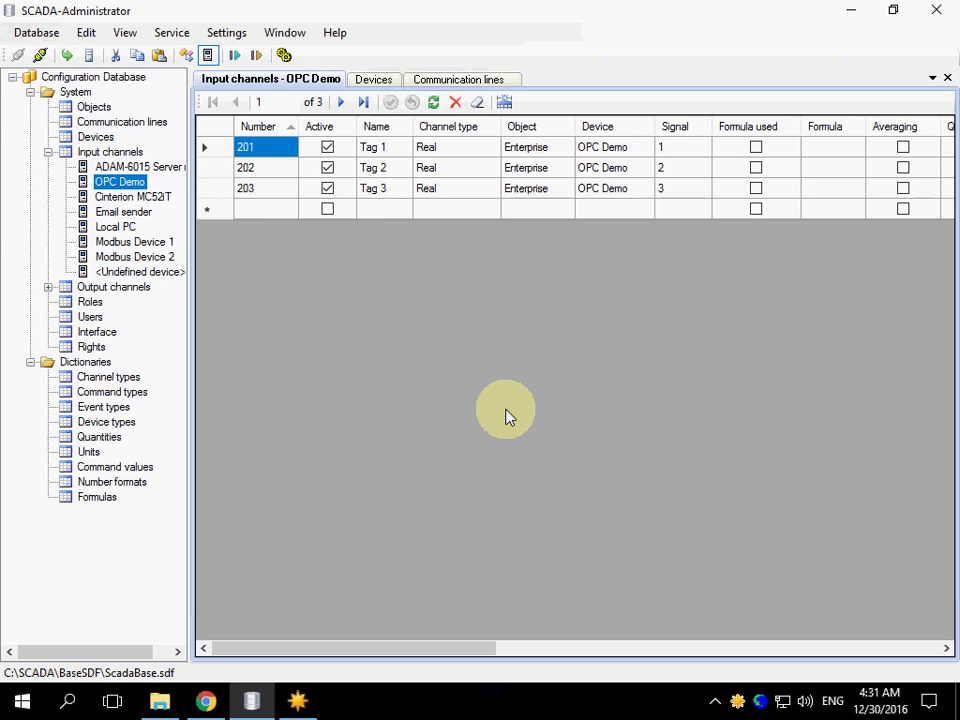
- Add communication line number 12 named 'OPC 2' and save it
{"action": "left_click", "coordinate": [108, 123]}
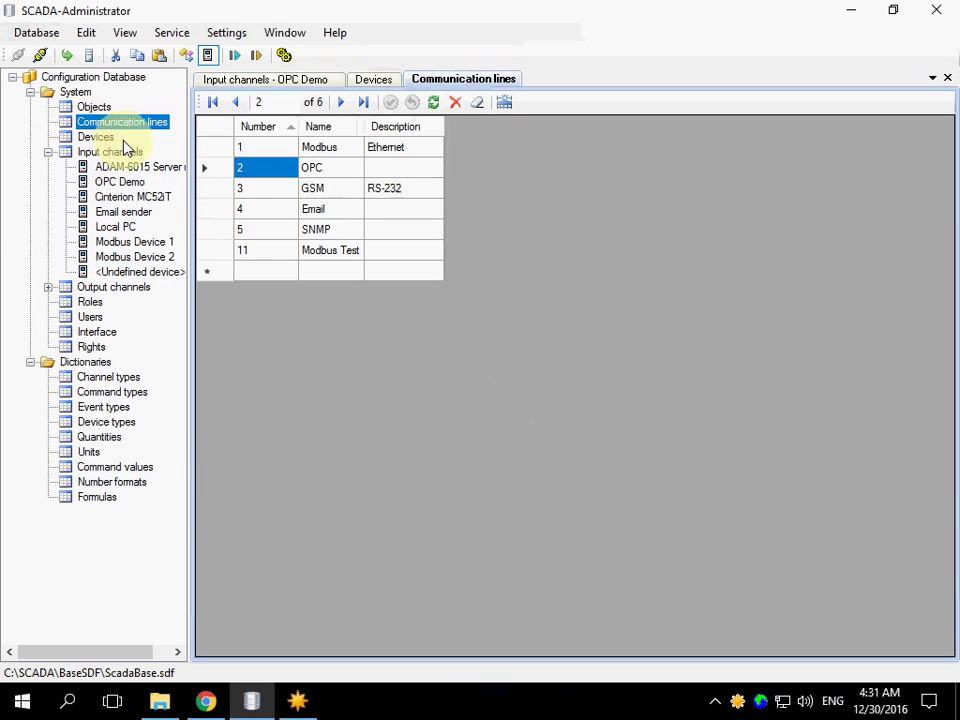
{"action": "left_click", "coordinate": [264, 275]}
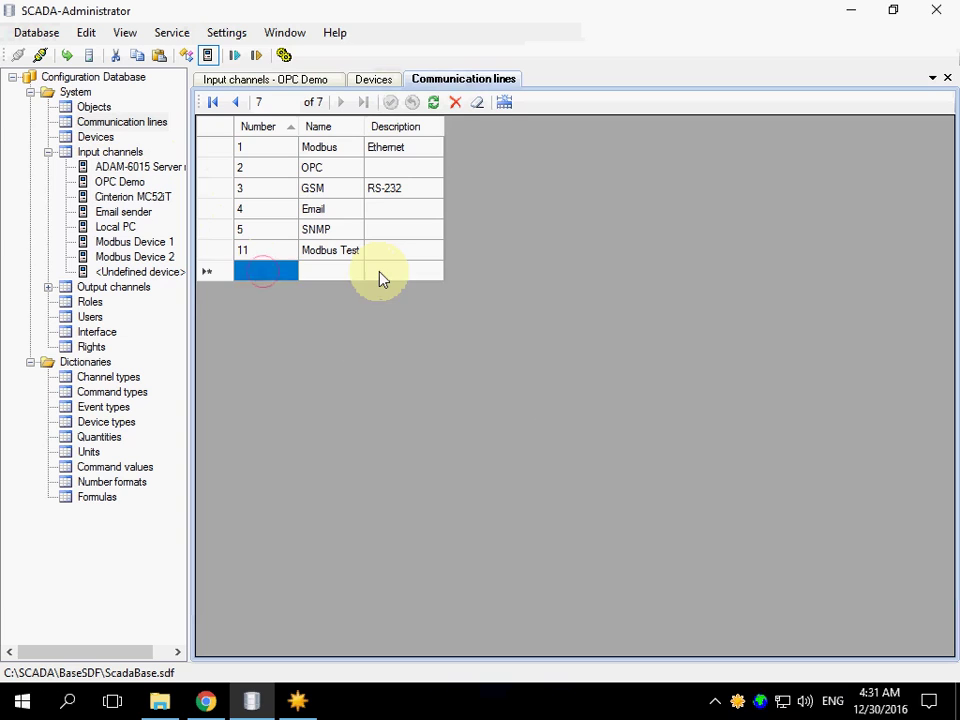
{"action": "type", "text": "12"}
{"action": "key", "text": "Tab"}
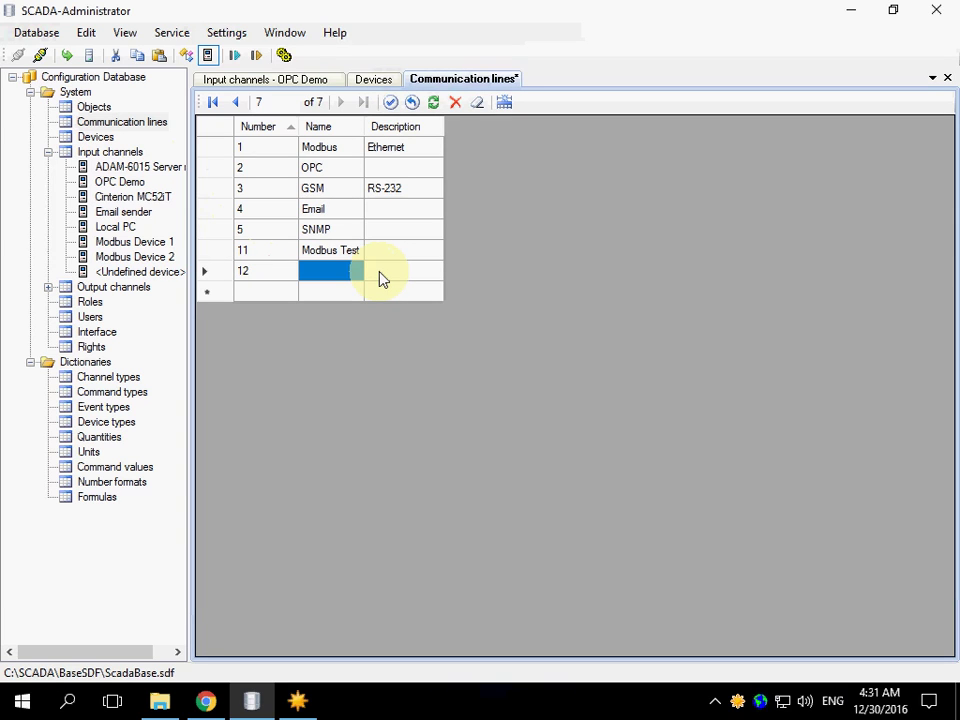
{"action": "type", "text": "OPC 2"}
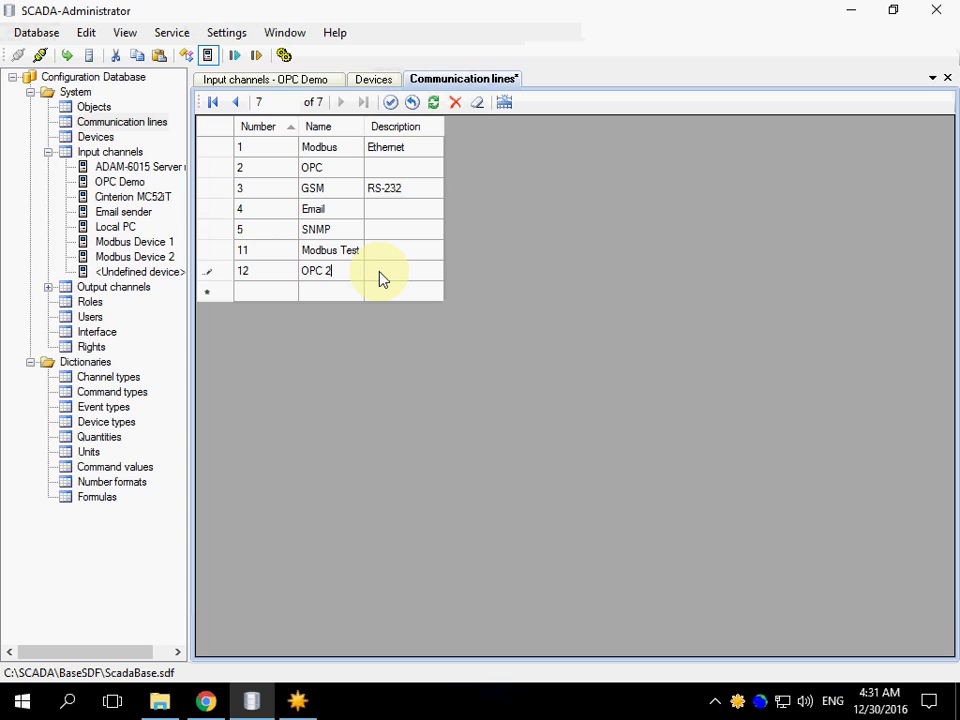
{"action": "key", "text": "Return"}
{"action": "key", "text": "Up"}
{"action": "key", "text": "ctrl+s"}
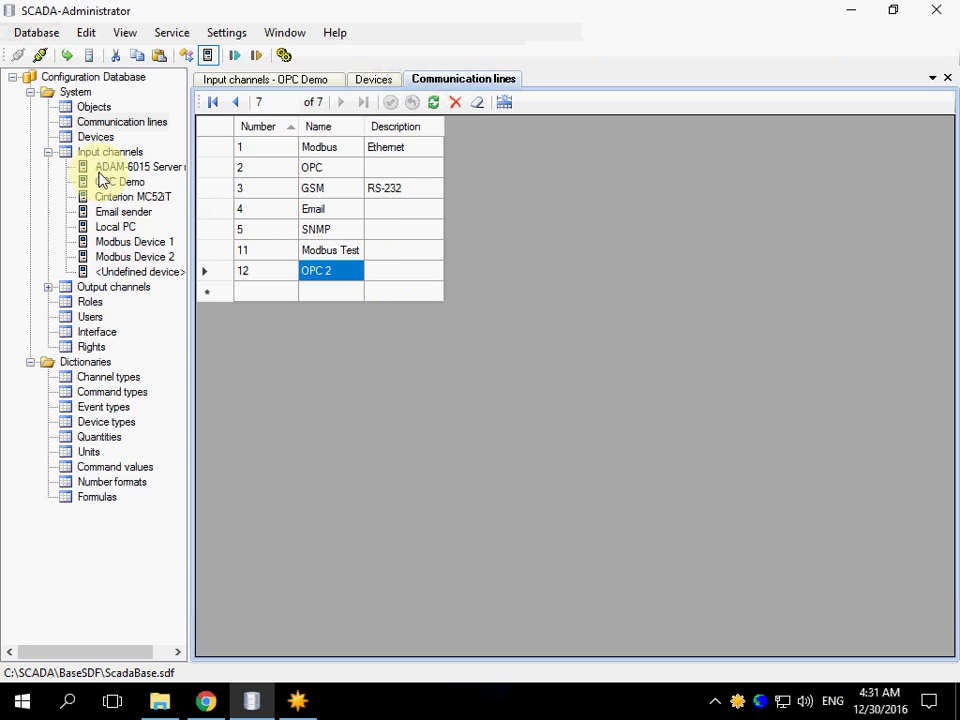
{"action": "left_click", "coordinate": [70, 136]}
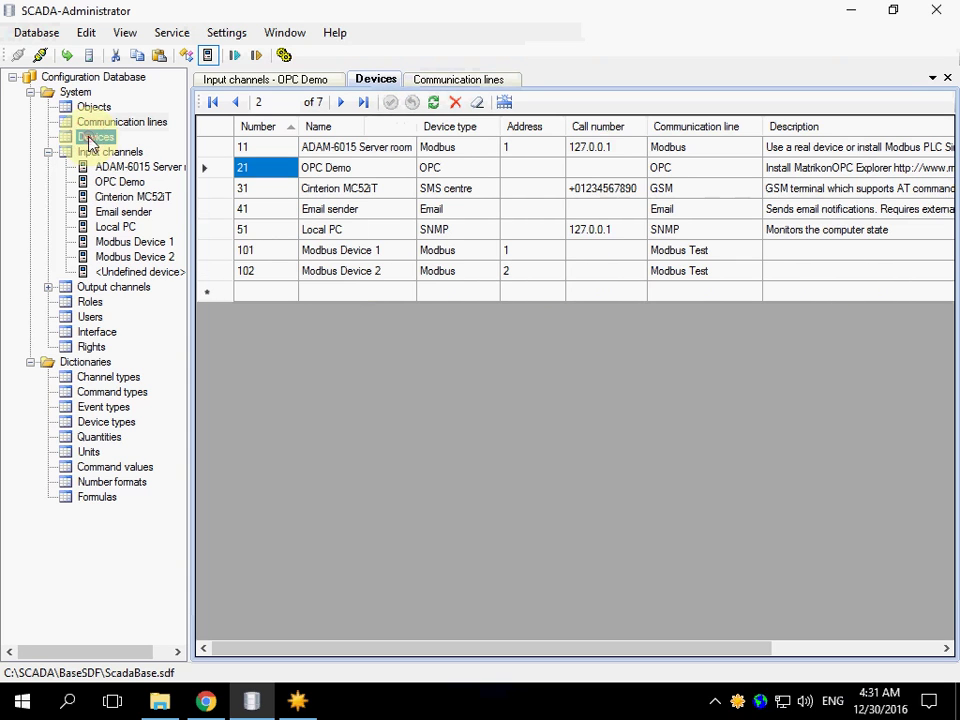
- Add device 103 named 'OPC Demo 2' with device type OPC
{"action": "left_click", "coordinate": [271, 294]}
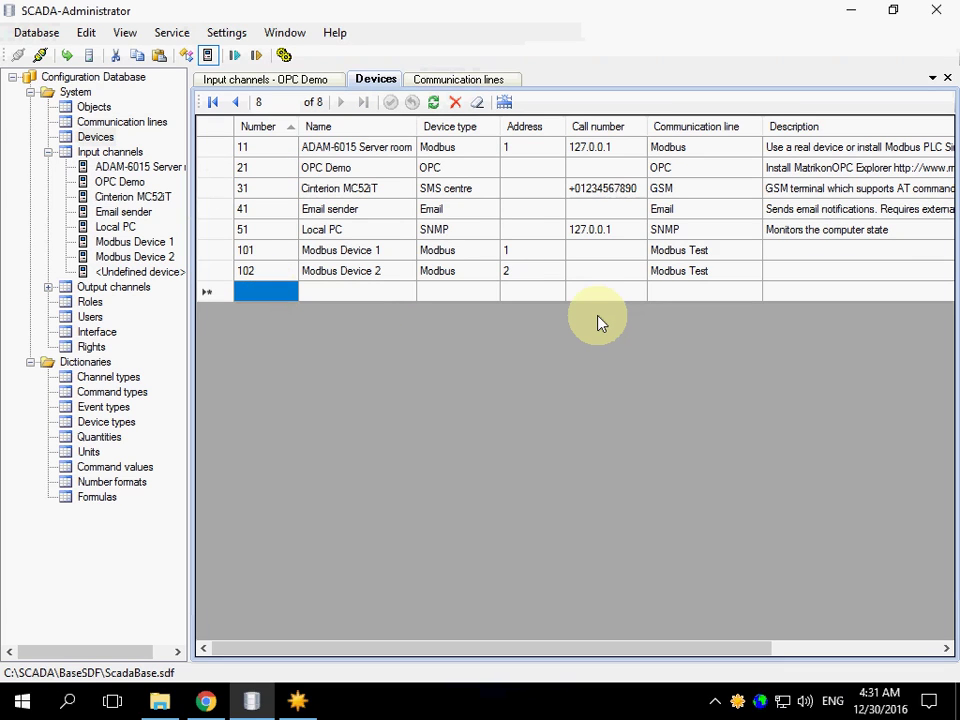
{"action": "type", "text": "103"}
{"action": "key", "text": "Tab"}
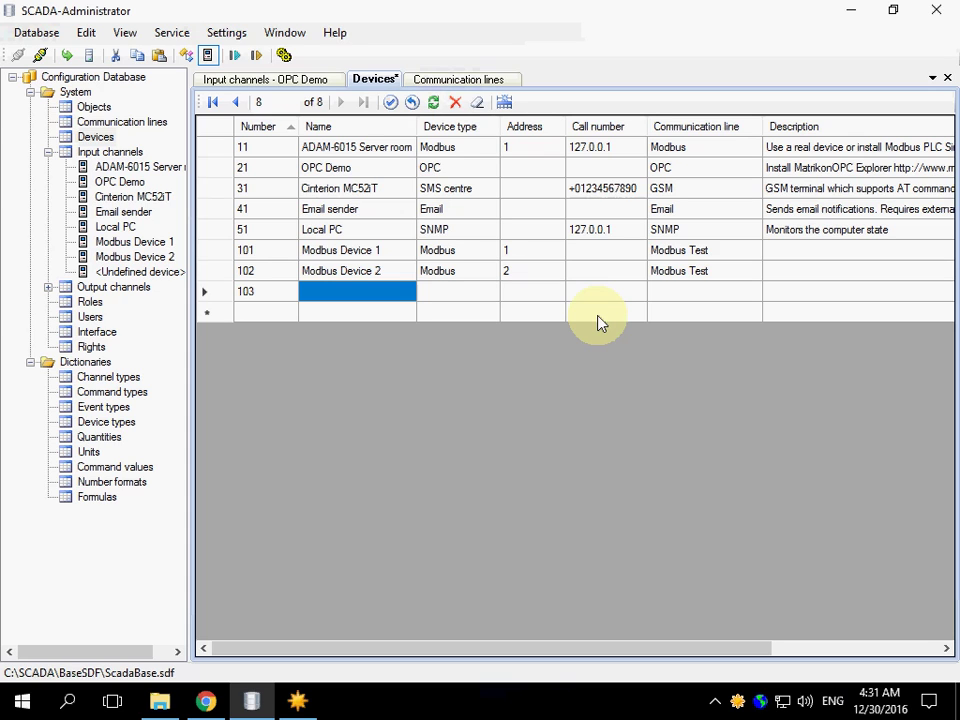
{"action": "type", "text": "OPC Dem"}
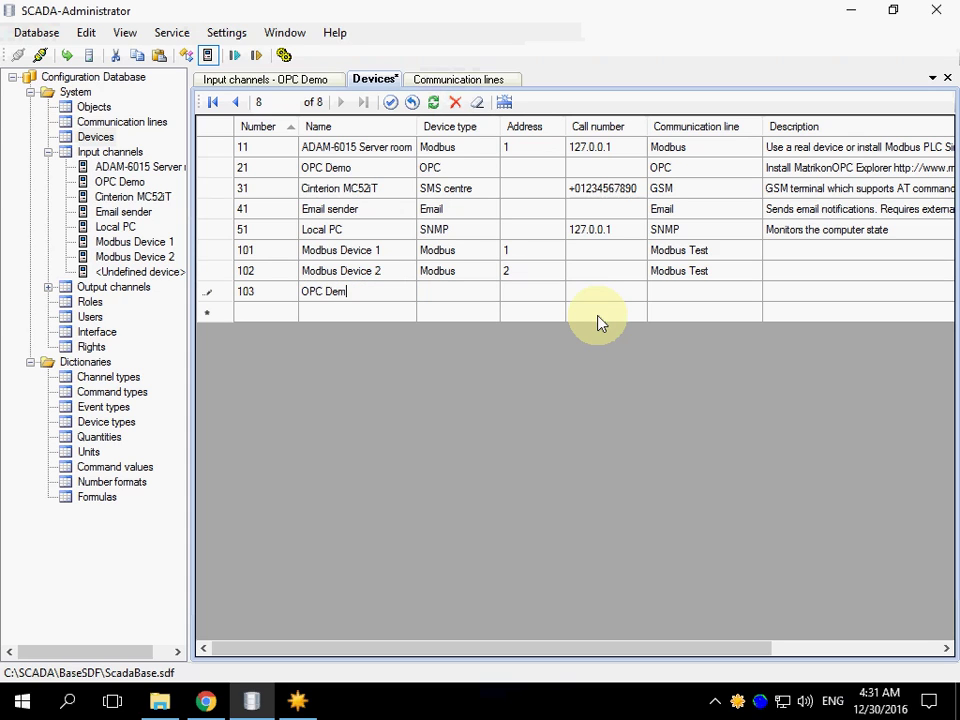
{"action": "type", "text": "o 2"}
{"action": "left_click", "coordinate": [480, 294]}
{"action": "left_click", "coordinate": [497, 297]}
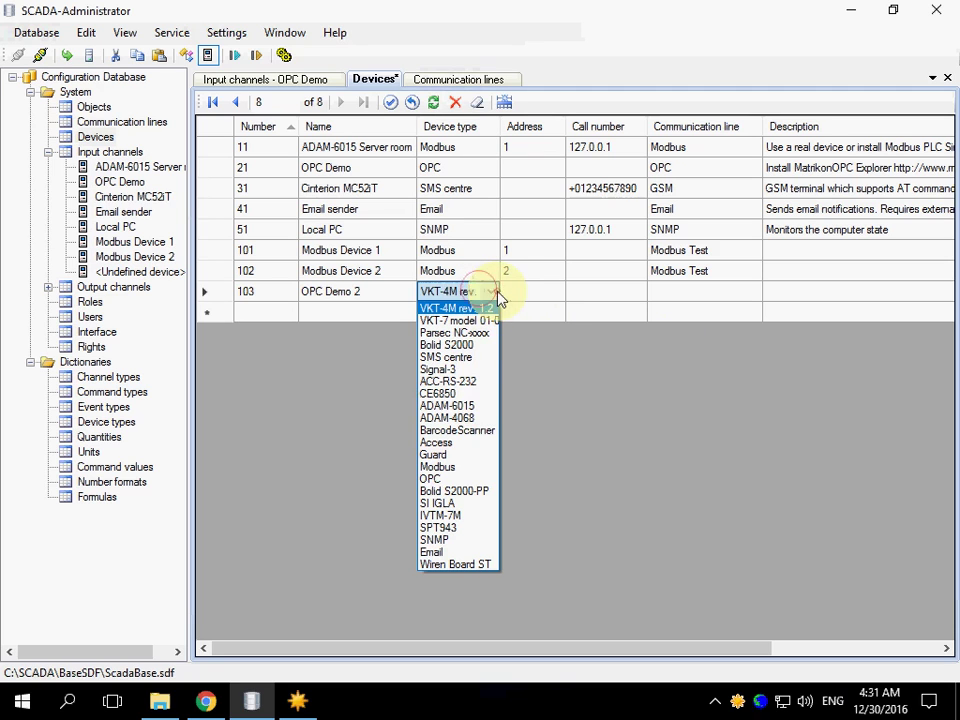
{"action": "left_click", "coordinate": [440, 480]}
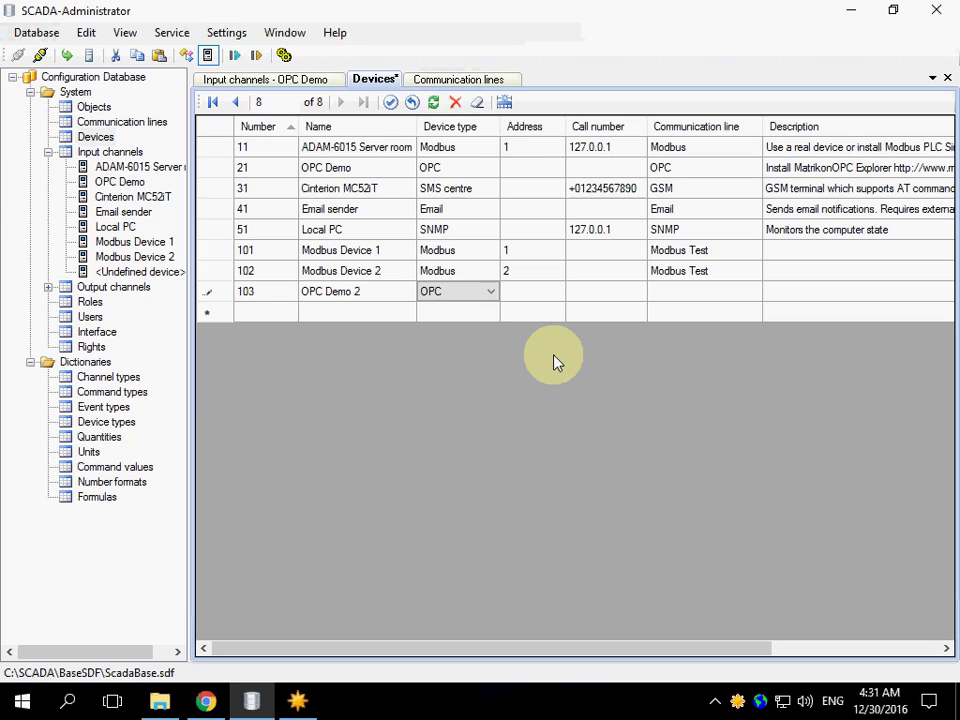
- Reload the devices table and set device 103's communication line to 'OPC 2'
{"action": "left_click", "coordinate": [750, 293]}
{"action": "left_click", "coordinate": [753, 292]}
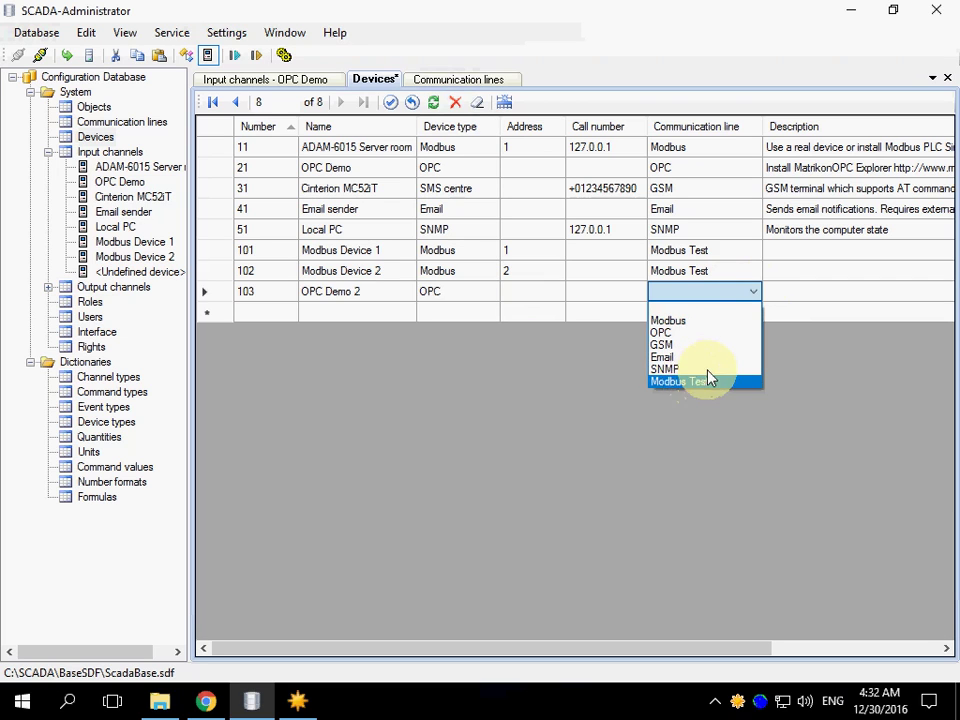
{"action": "left_click", "coordinate": [751, 295]}
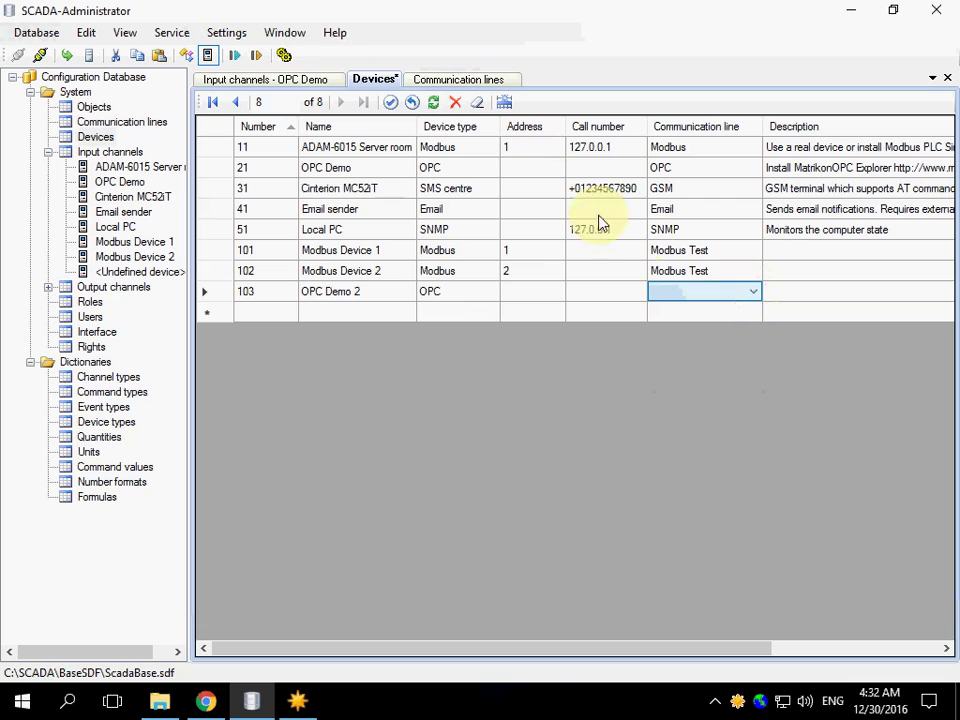
{"action": "left_click", "coordinate": [435, 102]}
{"action": "left_click", "coordinate": [741, 295]}
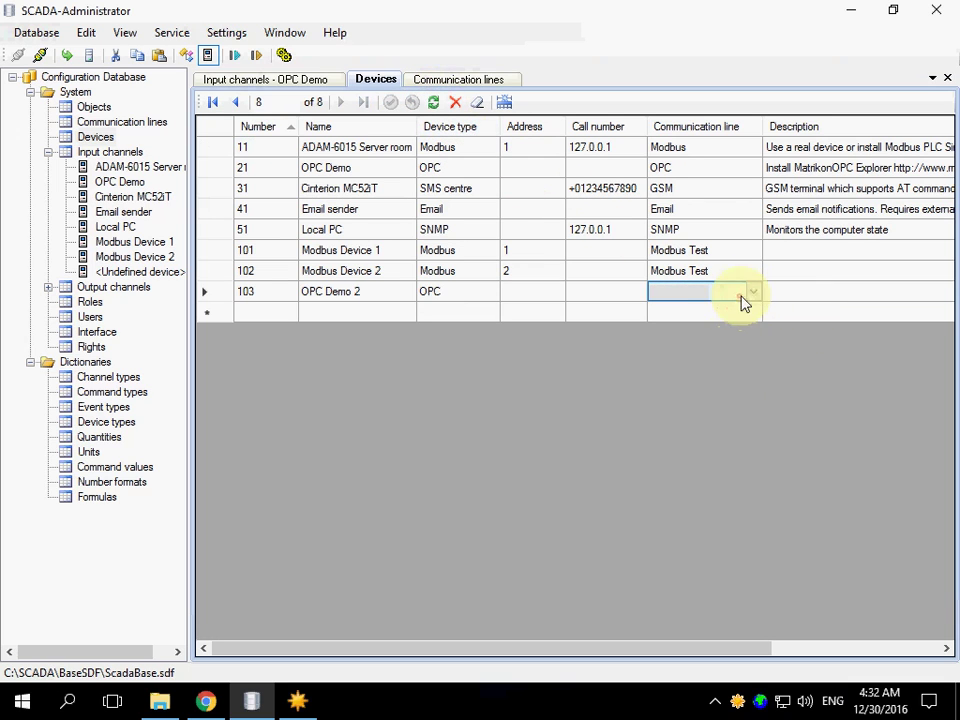
{"action": "left_click", "coordinate": [760, 296]}
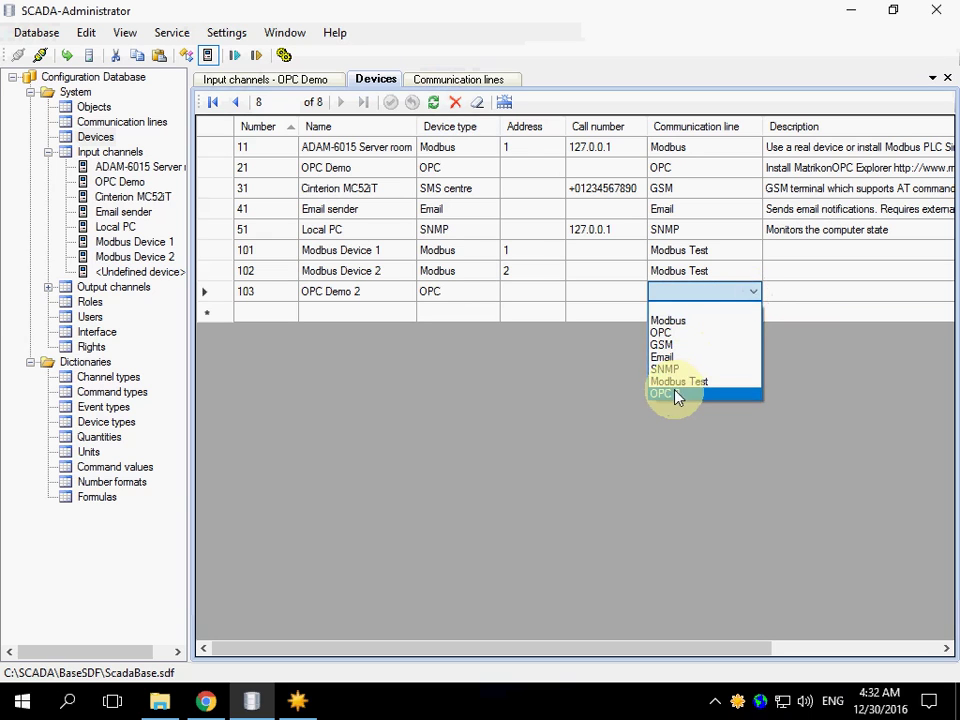
{"action": "left_click", "coordinate": [672, 394]}
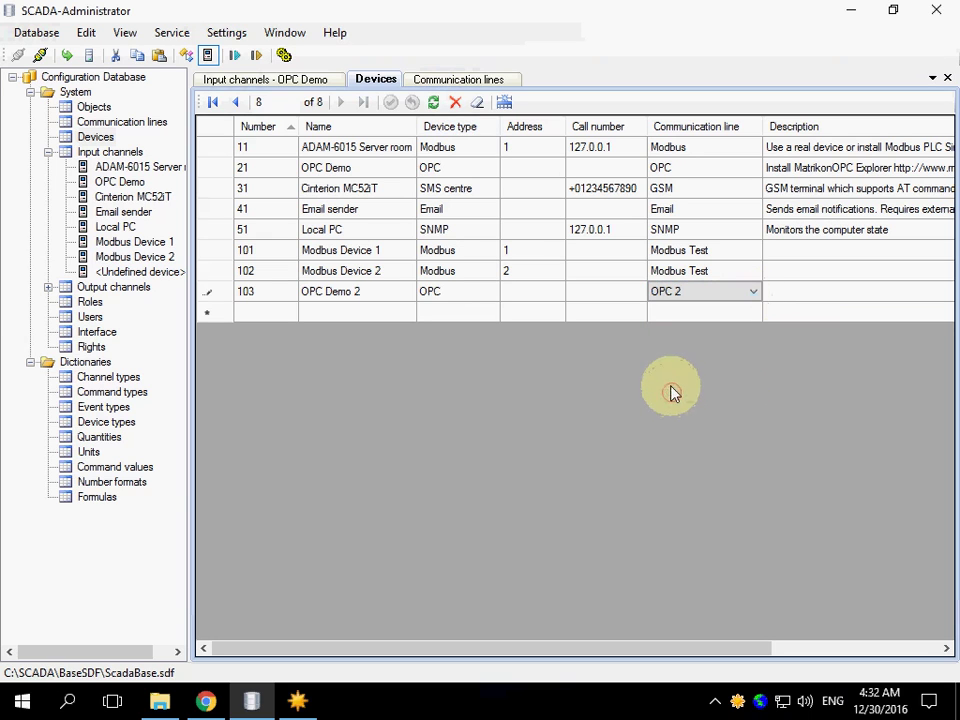
{"action": "left_click", "coordinate": [602, 298]}
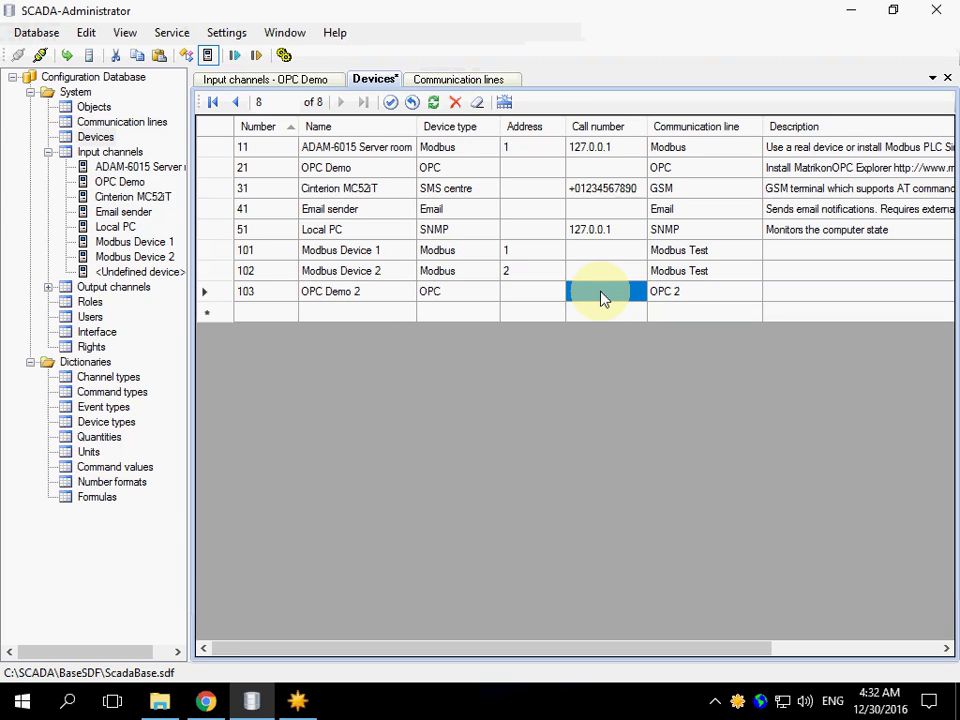
- Apply the device changes, pass the configuration to SCADA-Server, and restart the server
{"action": "left_click", "coordinate": [391, 110]}
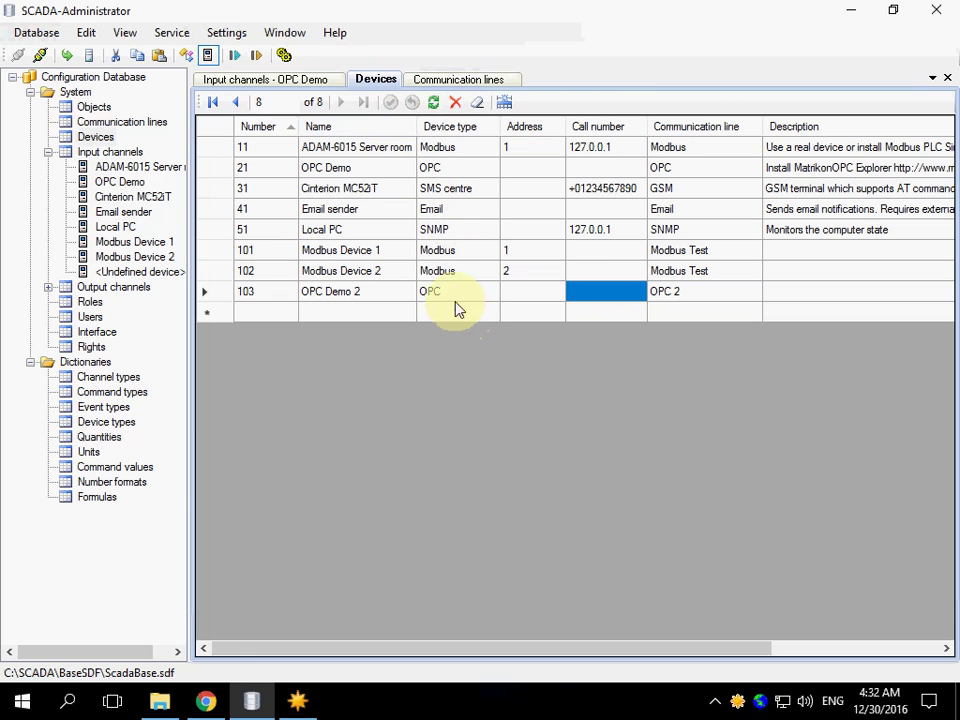
{"action": "left_click", "coordinate": [66, 54]}
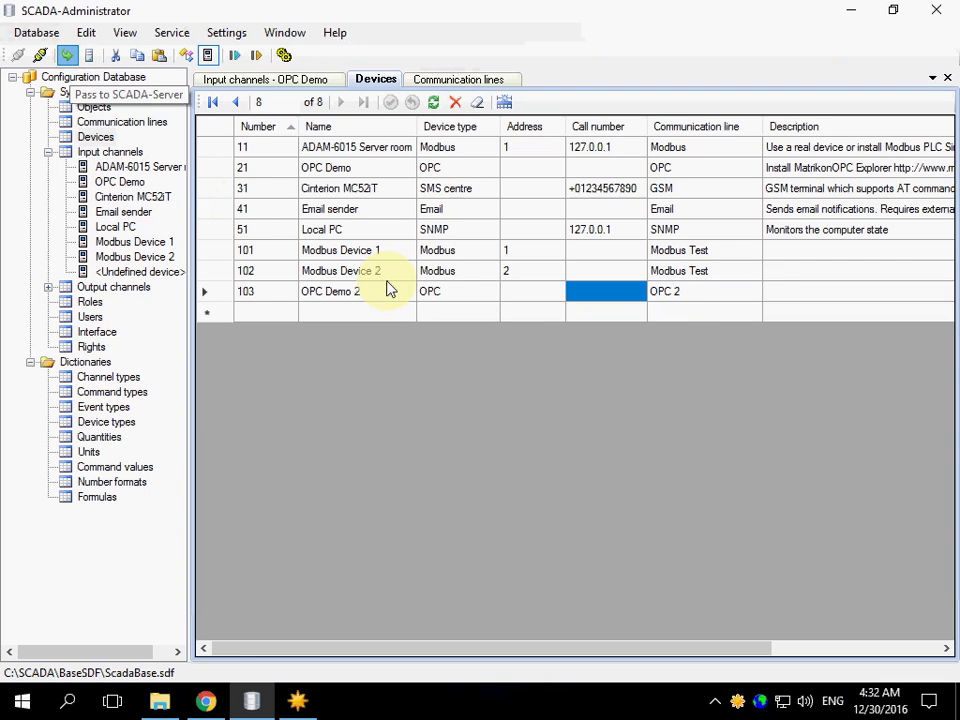
{"action": "left_click", "coordinate": [630, 425]}
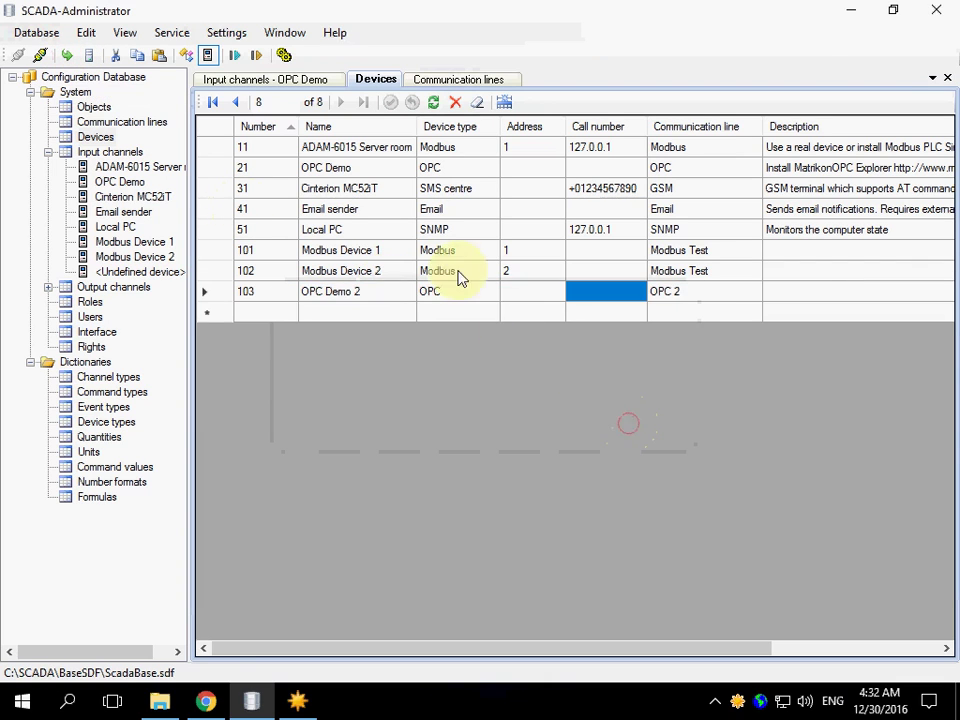
{"action": "left_click", "coordinate": [234, 56]}
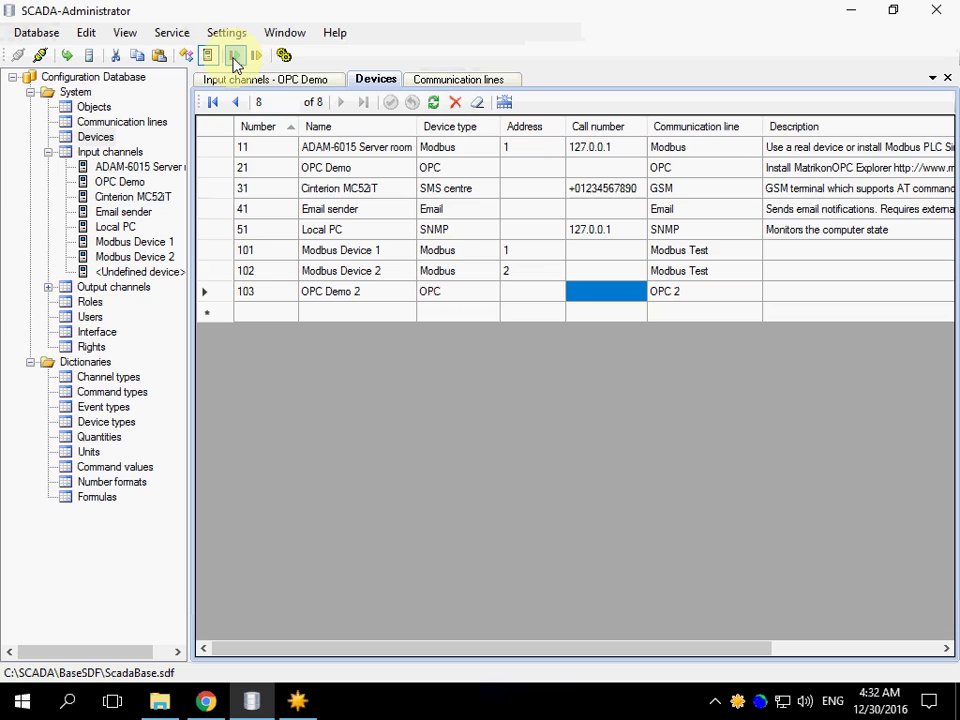
{"action": "left_click", "coordinate": [235, 58]}
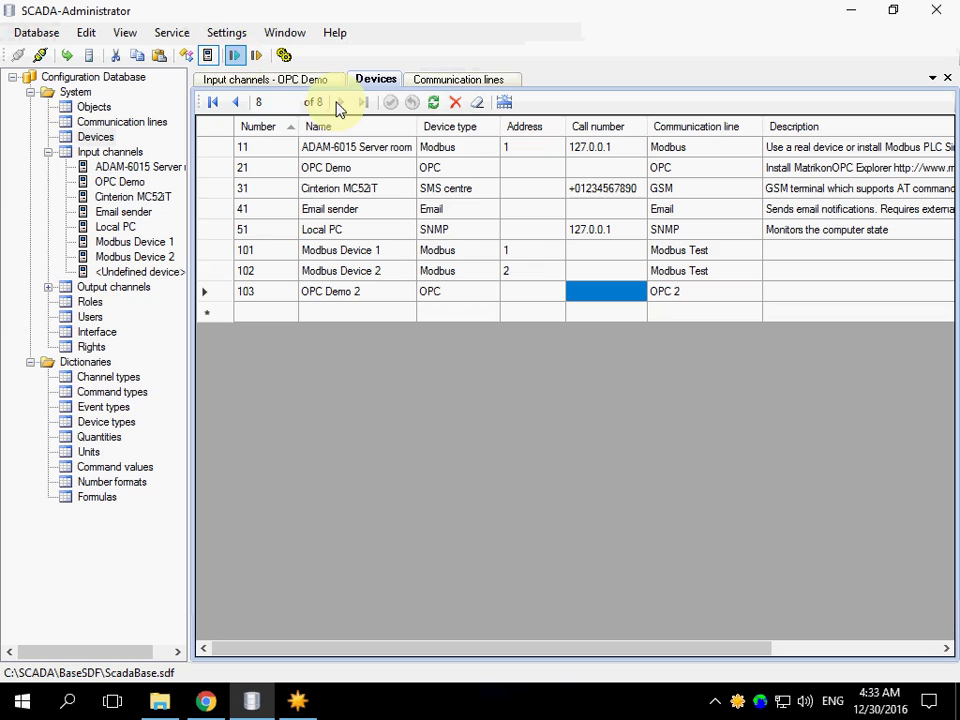
{"action": "left_click", "coordinate": [740, 706]}
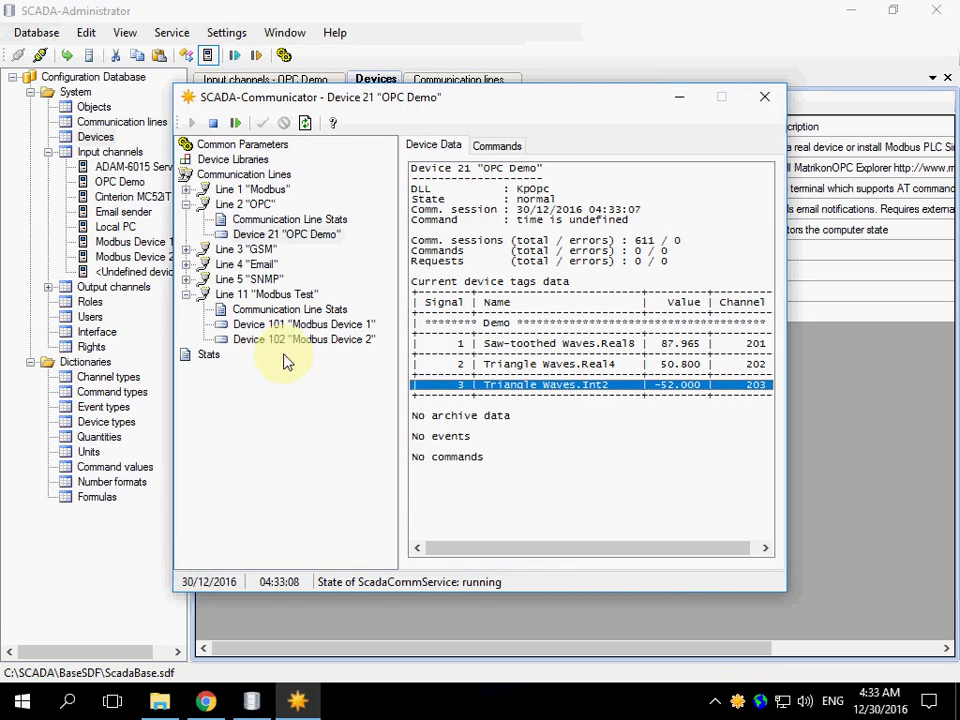
{"action": "right_click", "coordinate": [220, 175]}
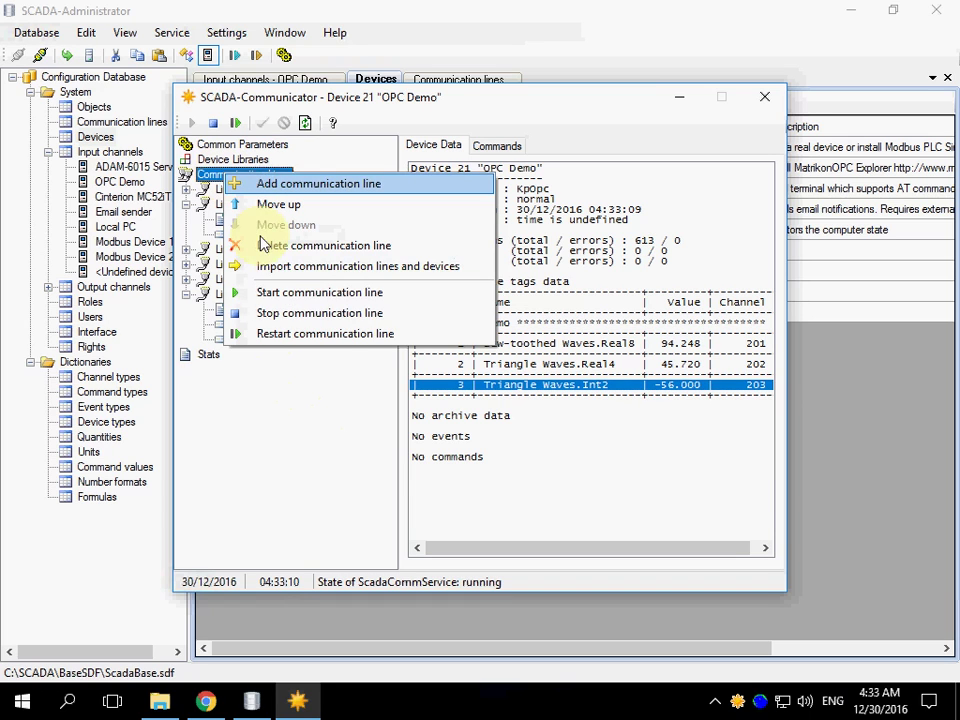
{"action": "left_click", "coordinate": [267, 266]}
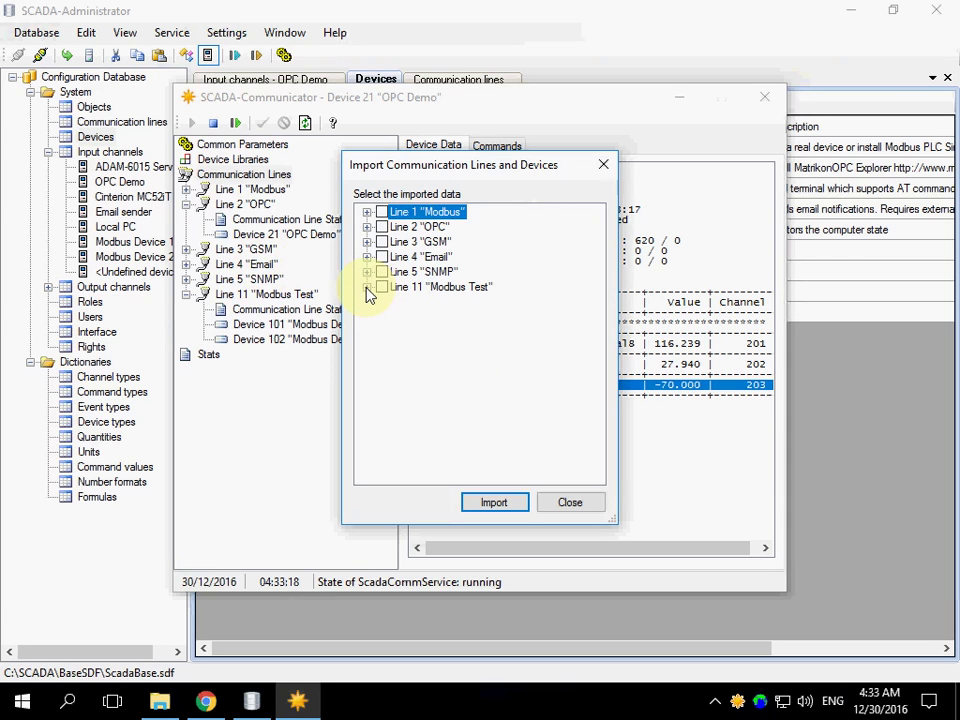
{"action": "left_click", "coordinate": [570, 503]}
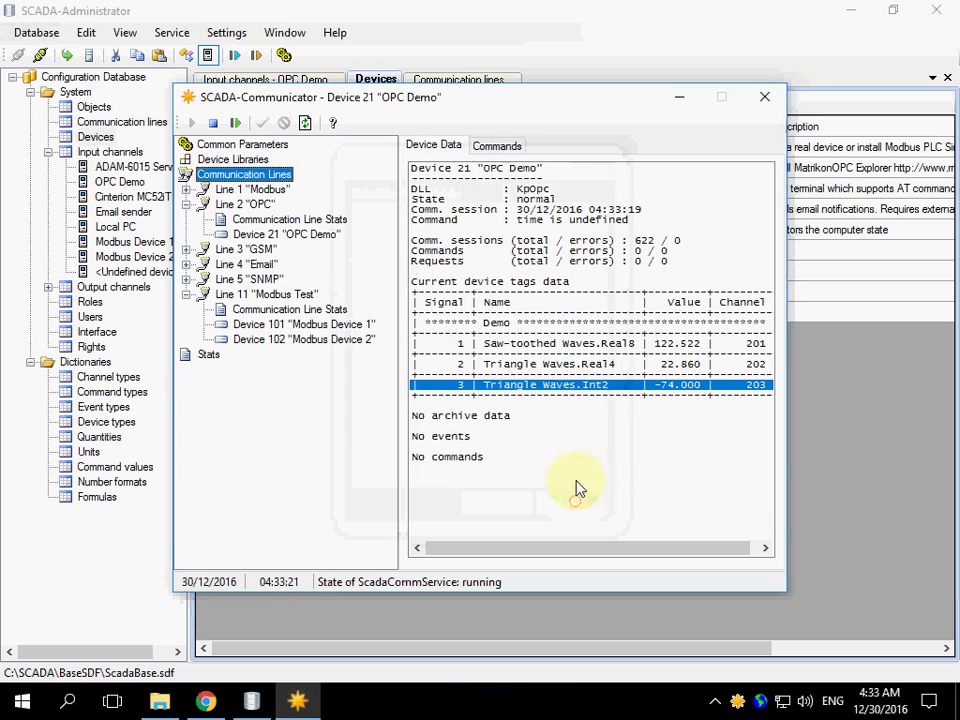
{"action": "left_click", "coordinate": [767, 100]}
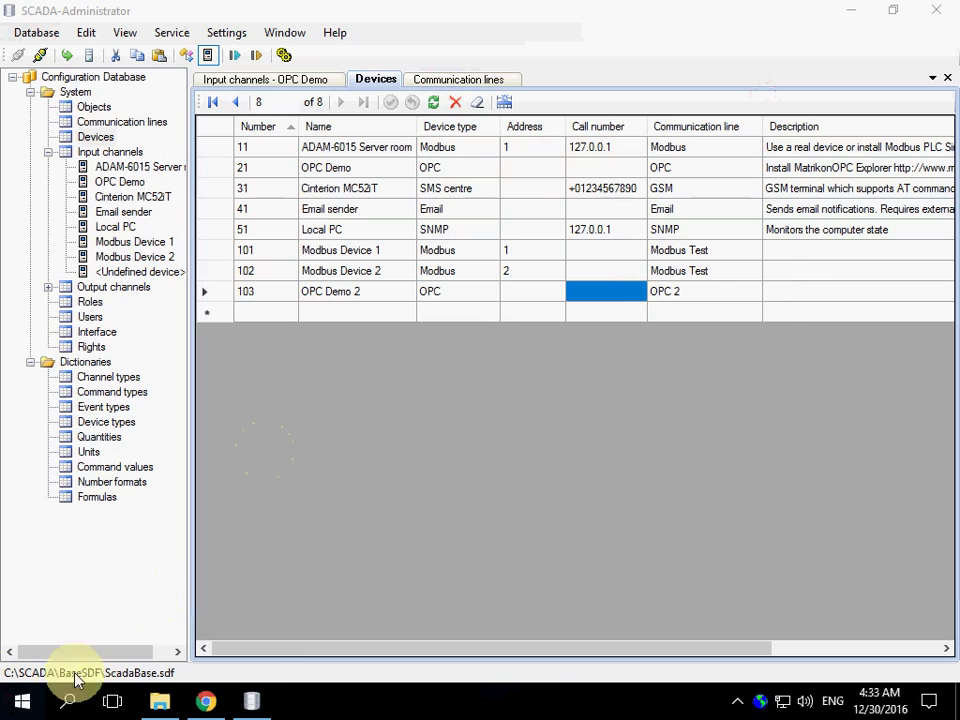
- Launch Communicator from the SCADA program group in the Start menu
{"action": "left_click", "coordinate": [30, 699]}
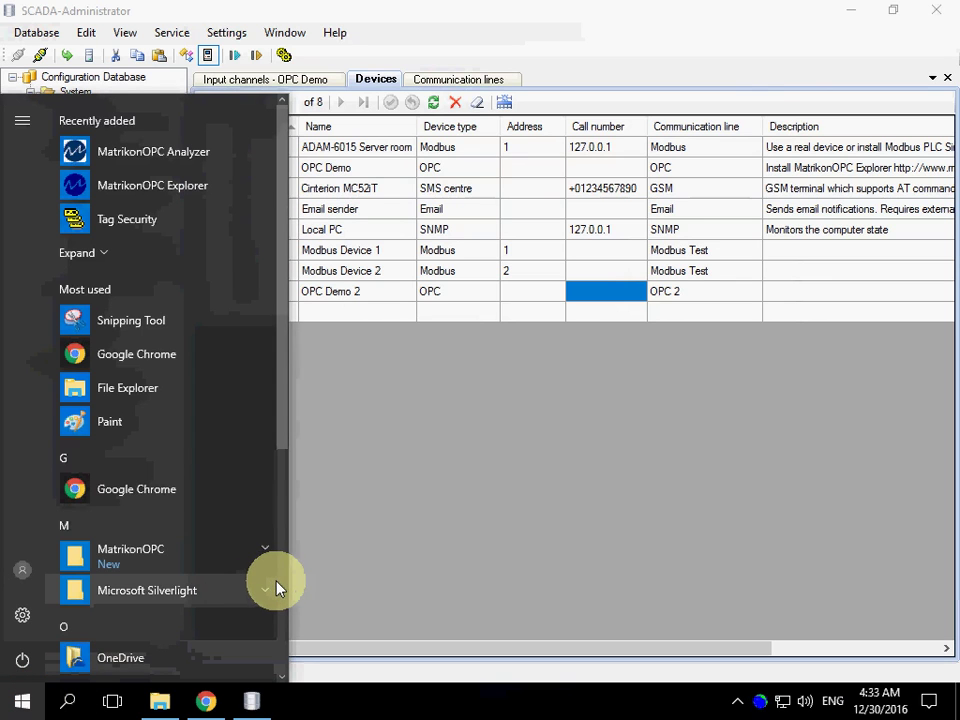
{"action": "scroll", "coordinate": [280, 589], "scroll_direction": "down", "scroll_amount": 4}
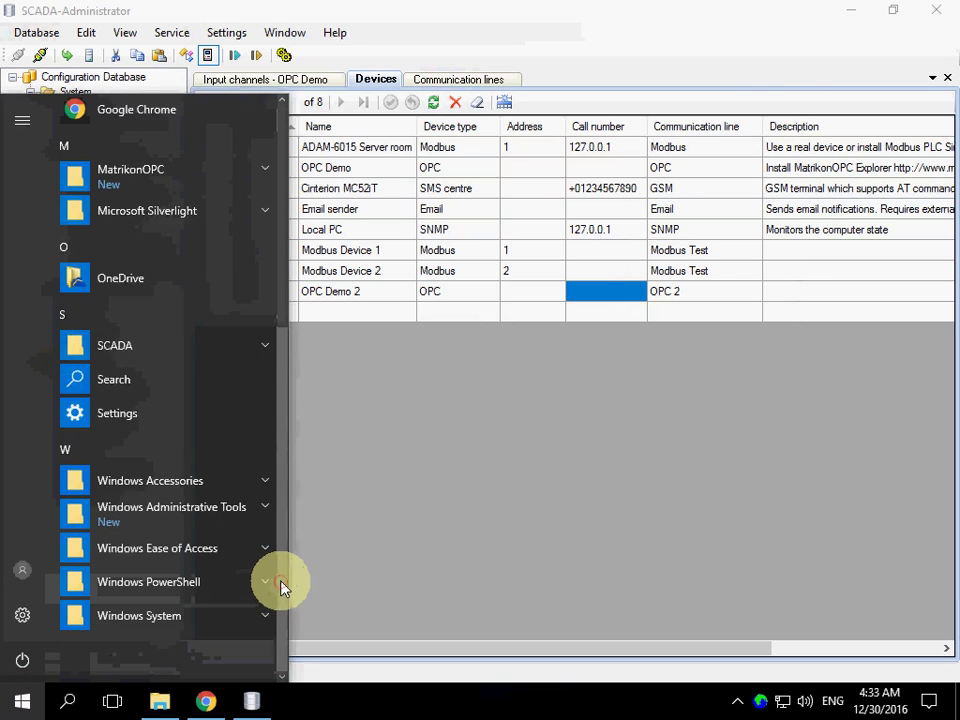
{"action": "left_click", "coordinate": [238, 352]}
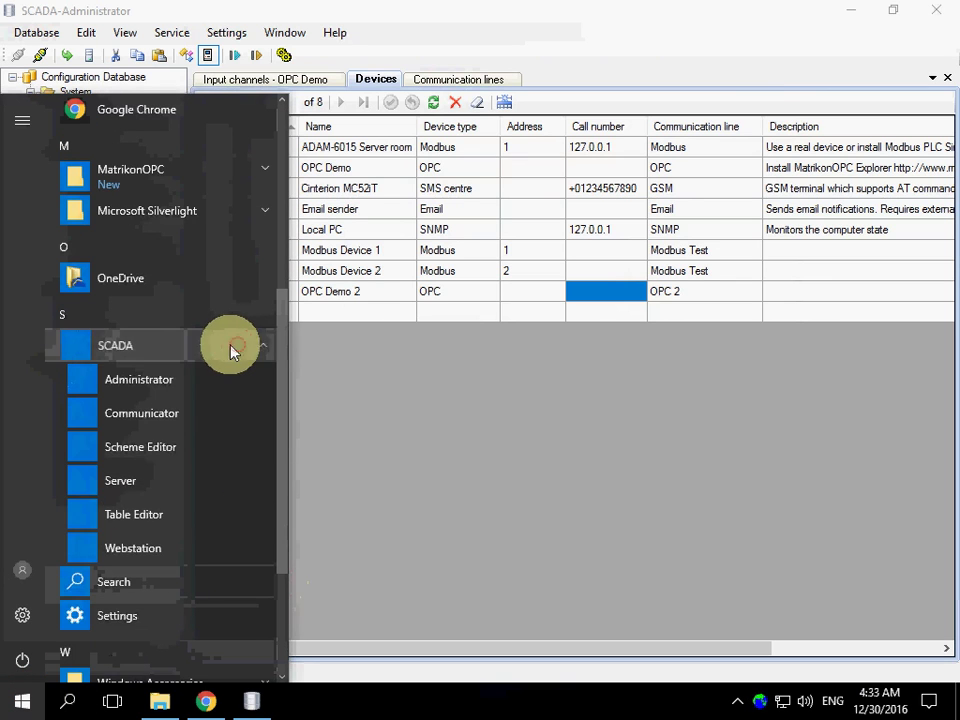
{"action": "left_click", "coordinate": [153, 416]}
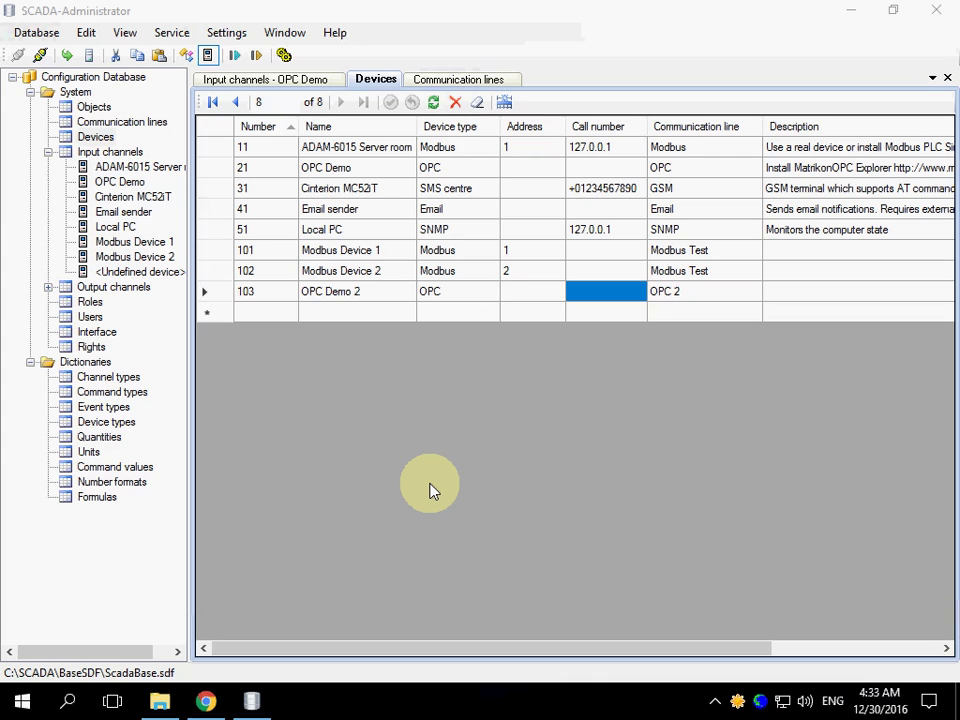
- Bring up Communicator and import Line 12 'OPC 2' with device 103 from the configuration database
{"action": "double_click", "coordinate": [738, 700]}
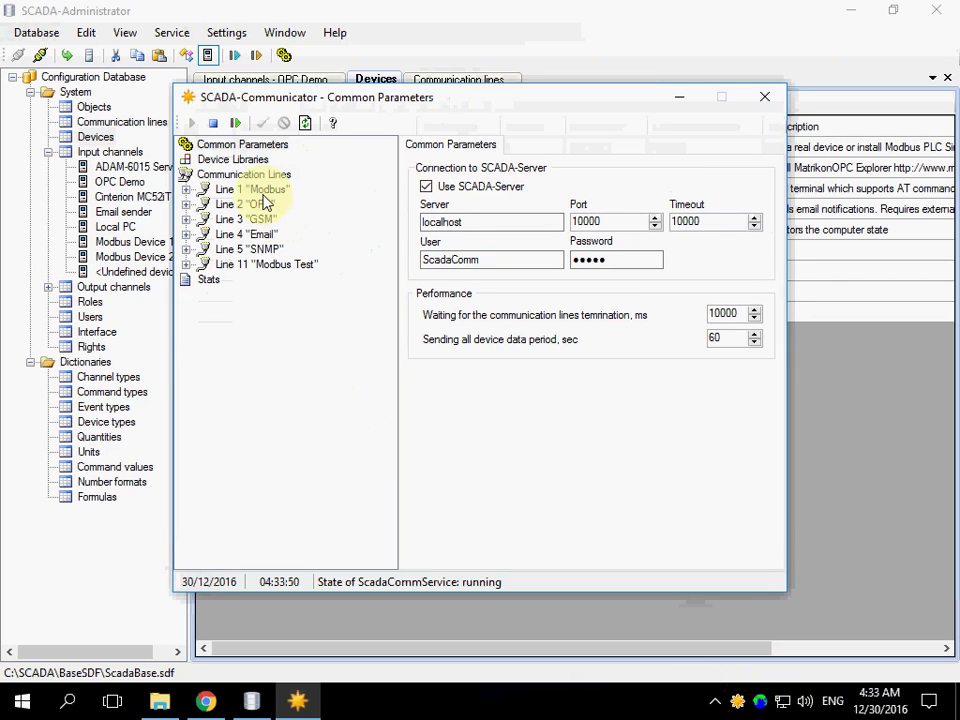
{"action": "left_click", "coordinate": [240, 173]}
{"action": "right_click", "coordinate": [245, 176]}
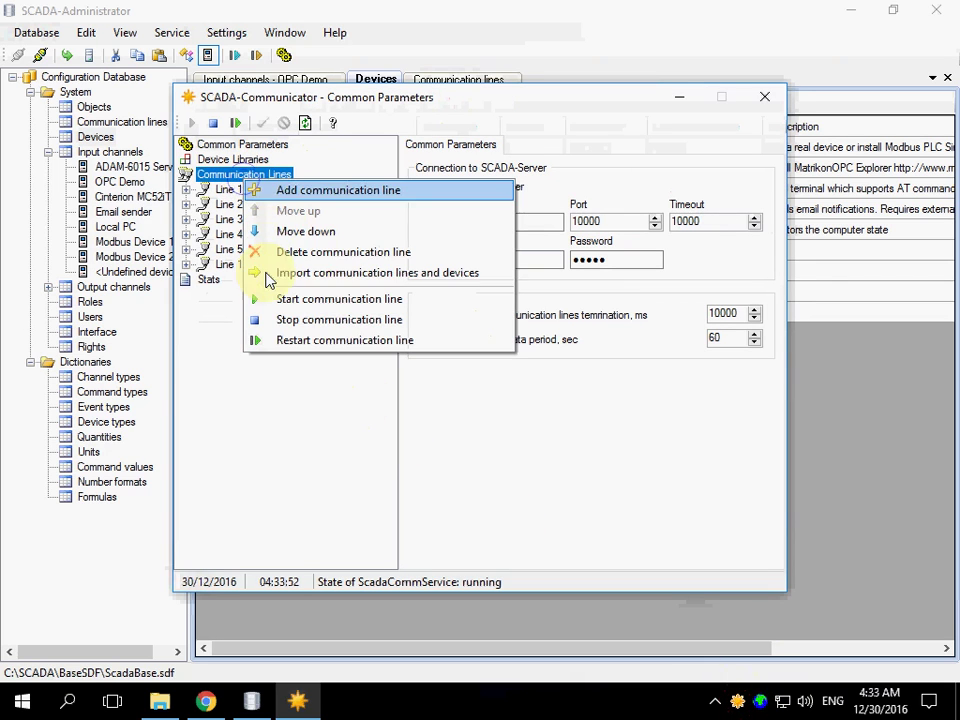
{"action": "left_click", "coordinate": [272, 273]}
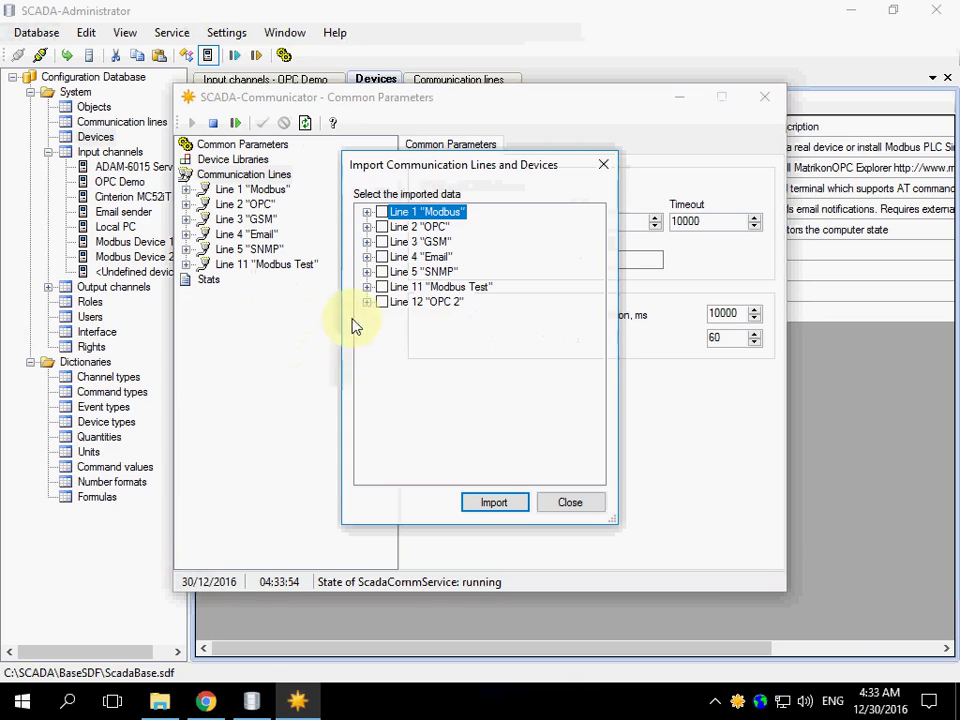
{"action": "left_click", "coordinate": [367, 301]}
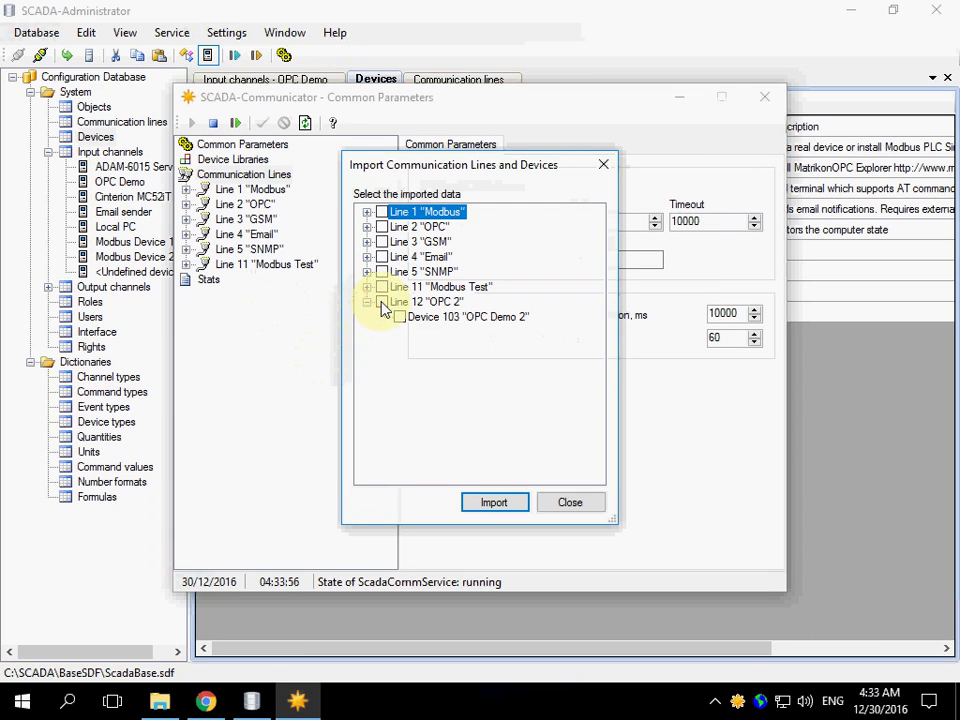
{"action": "left_click", "coordinate": [382, 302]}
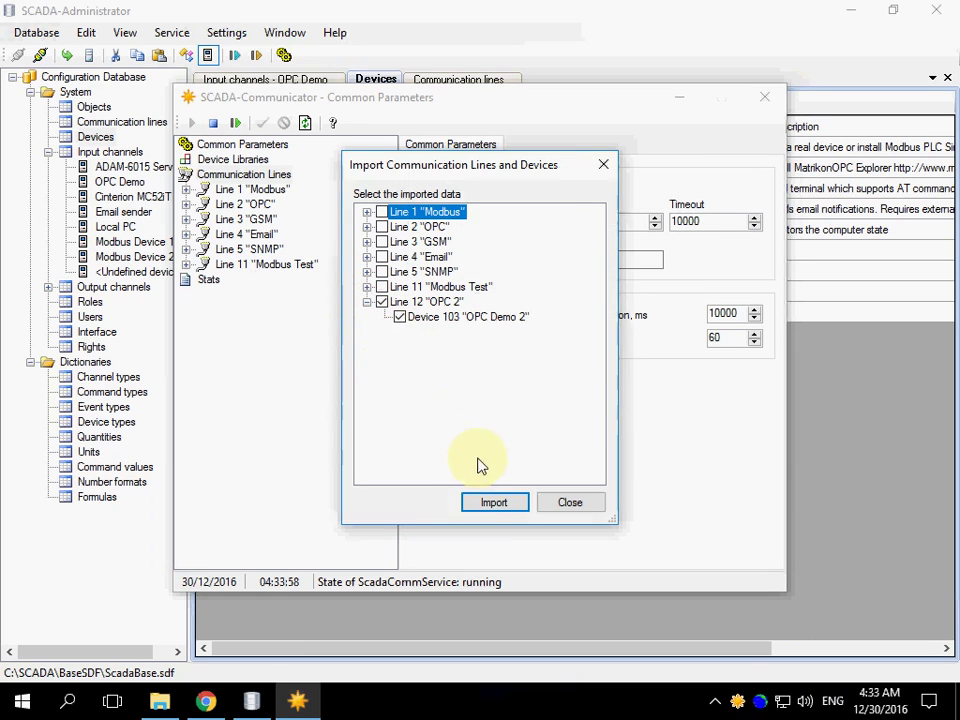
{"action": "left_click", "coordinate": [483, 504]}
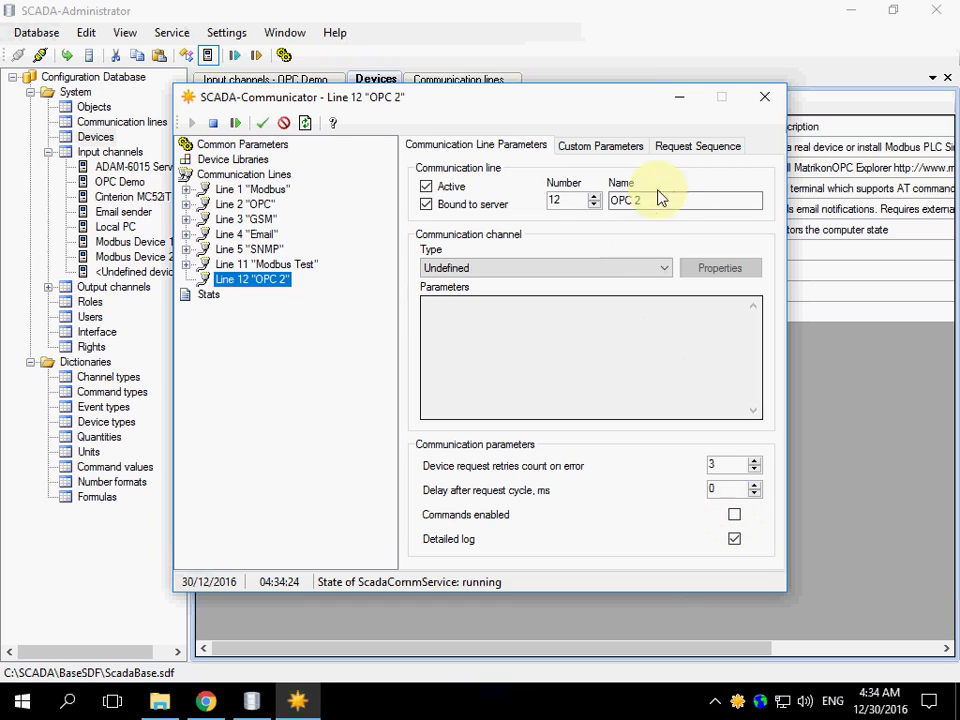
- Check line 12's parameters and request sequence, then open device 103's OPC configuration
{"action": "left_click", "coordinate": [606, 150]}
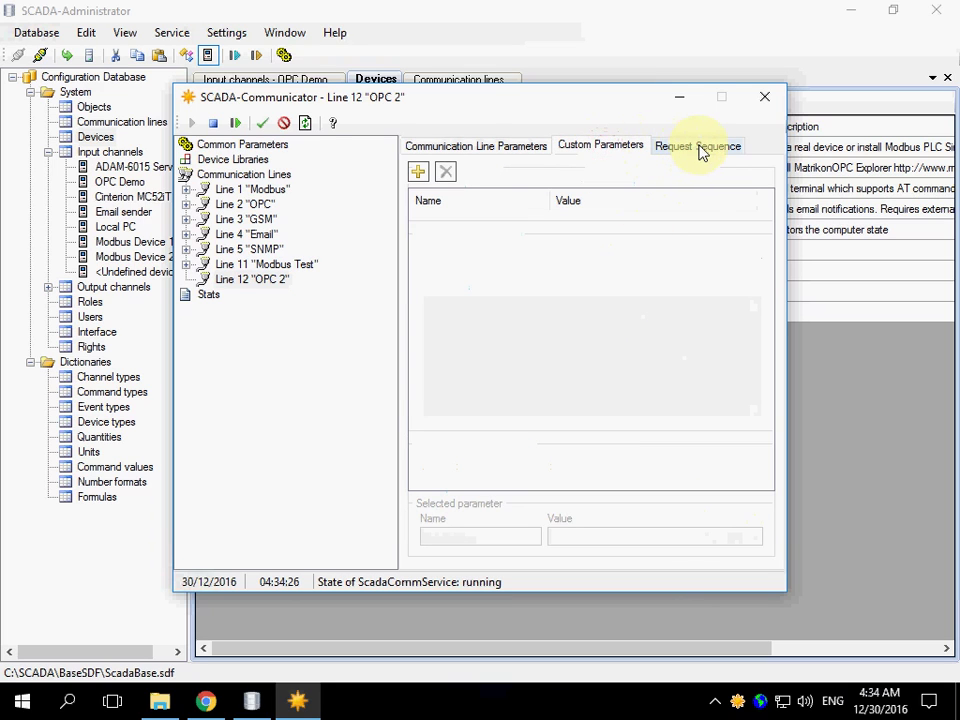
{"action": "left_click", "coordinate": [700, 152]}
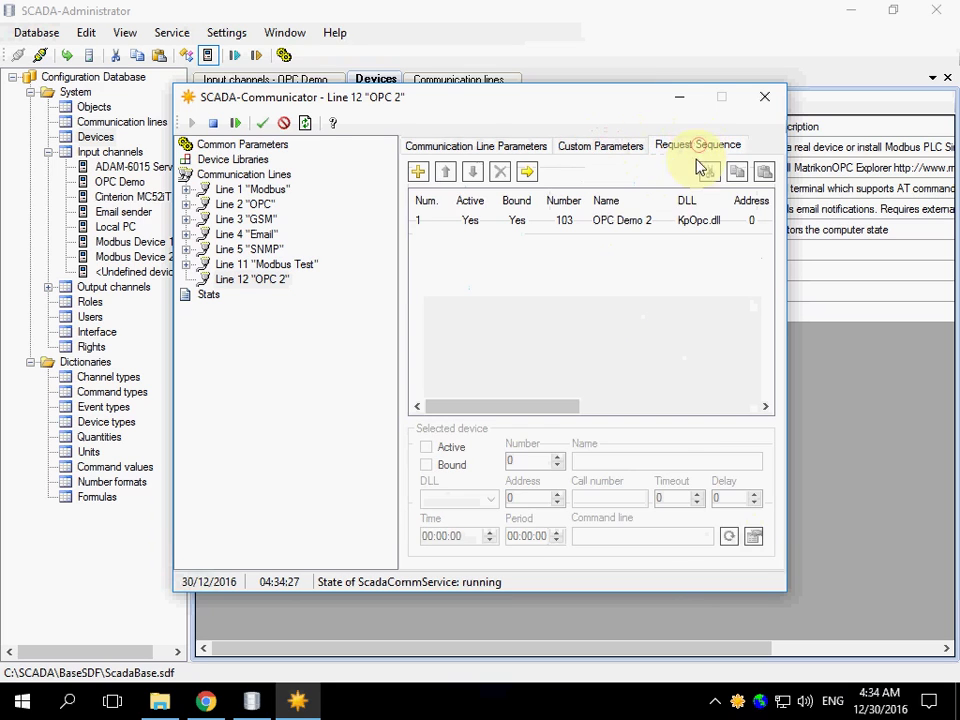
{"action": "left_click", "coordinate": [637, 224]}
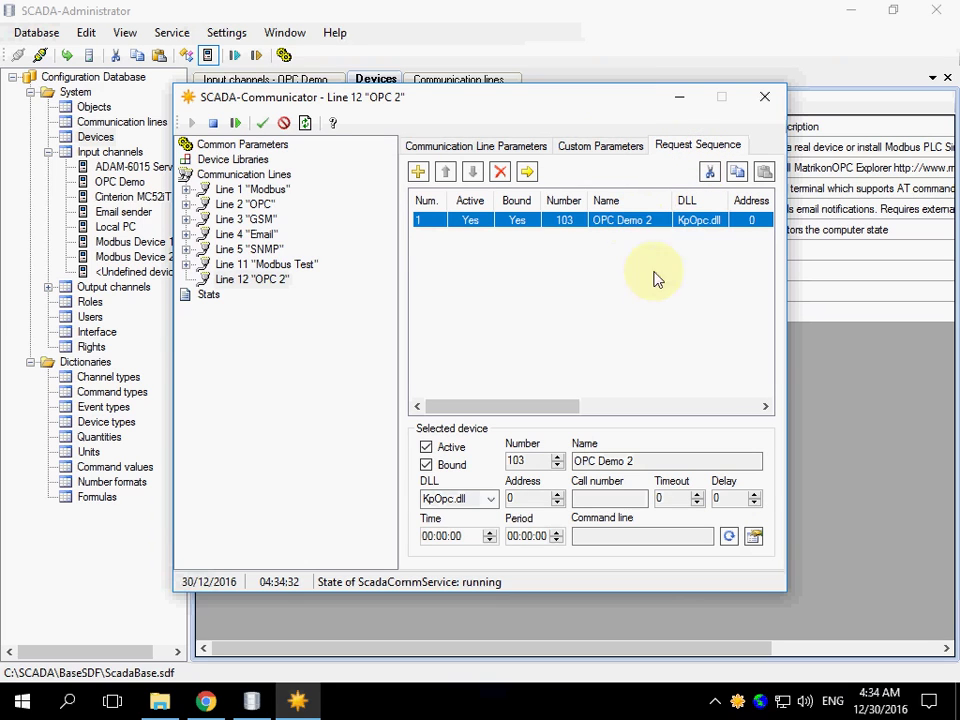
{"action": "left_click", "coordinate": [753, 538]}
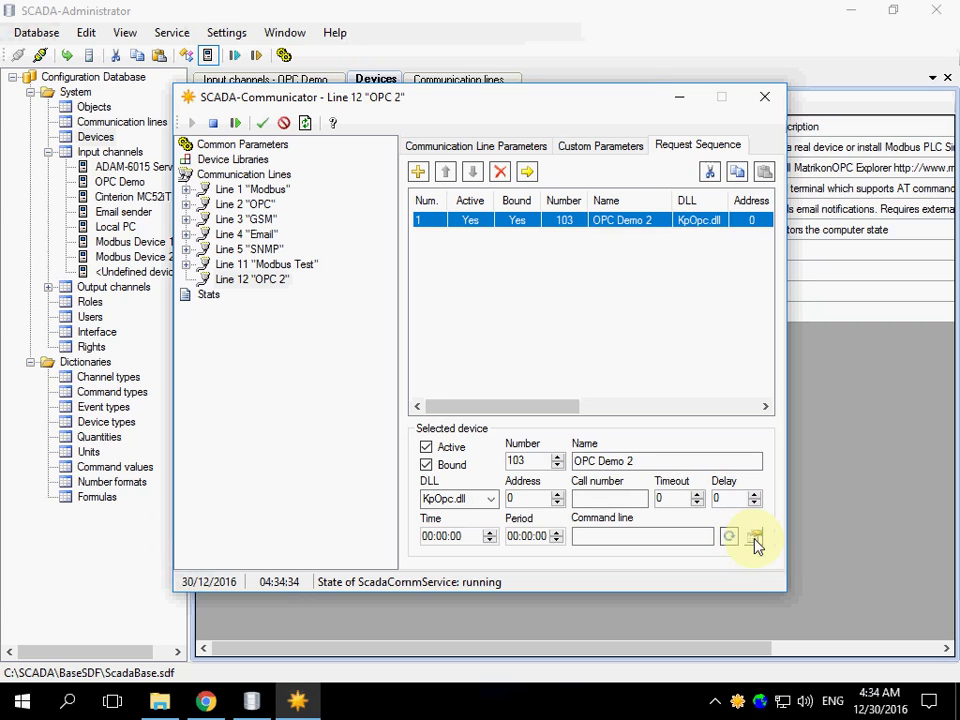
{"action": "left_click", "coordinate": [755, 541]}
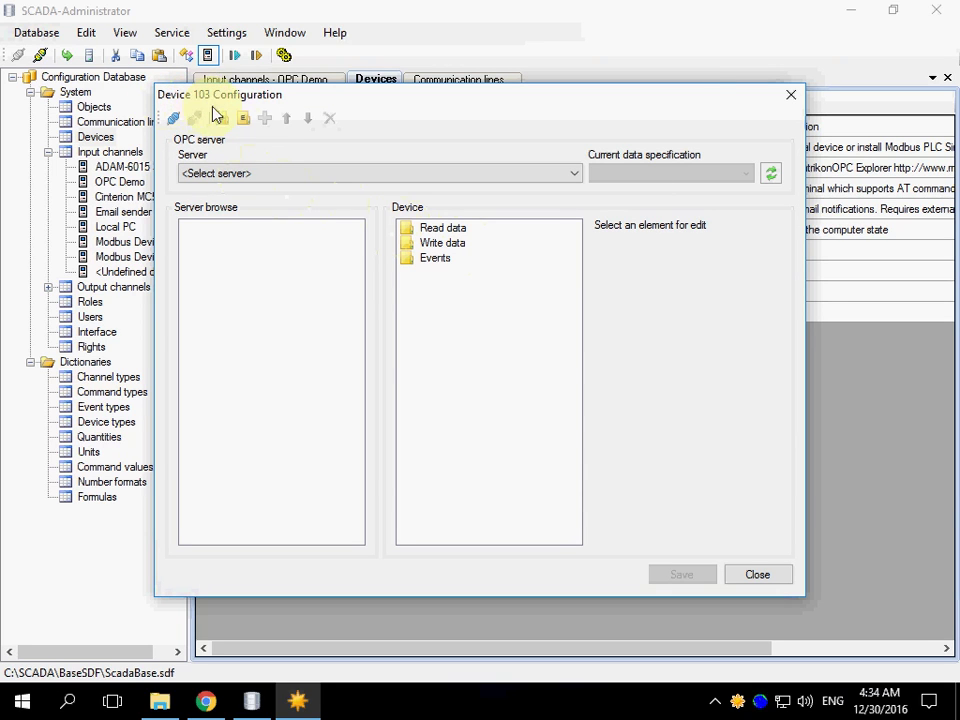
- Connect device 103 to Matrikon.OPC.Simulation and select the Simulation Items > Random > Int2 item
{"action": "left_click", "coordinate": [241, 174]}
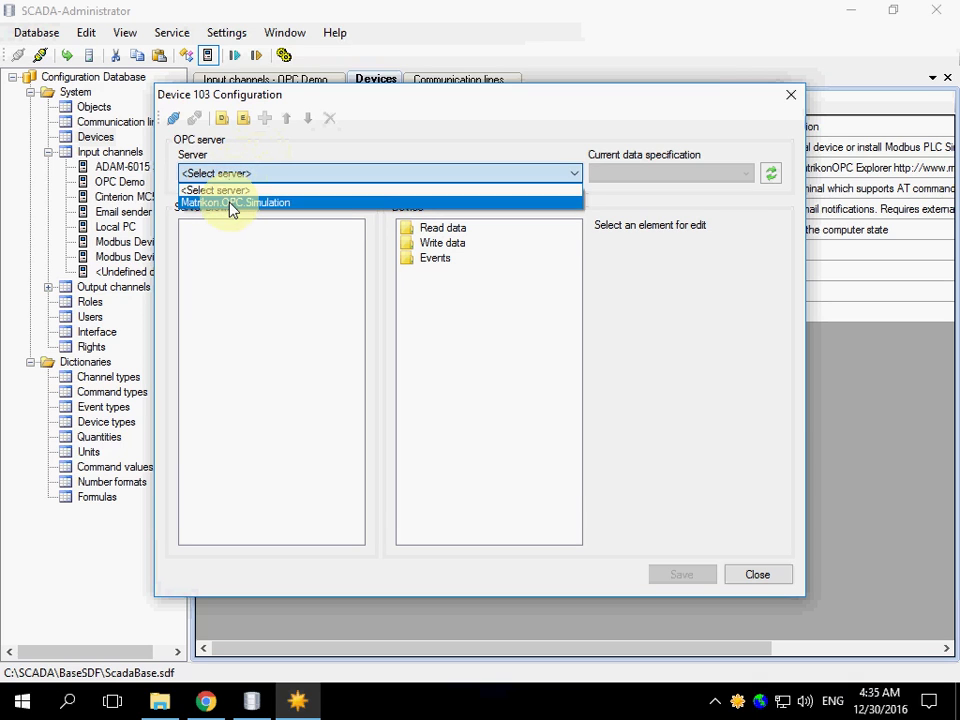
{"action": "left_click", "coordinate": [232, 204]}
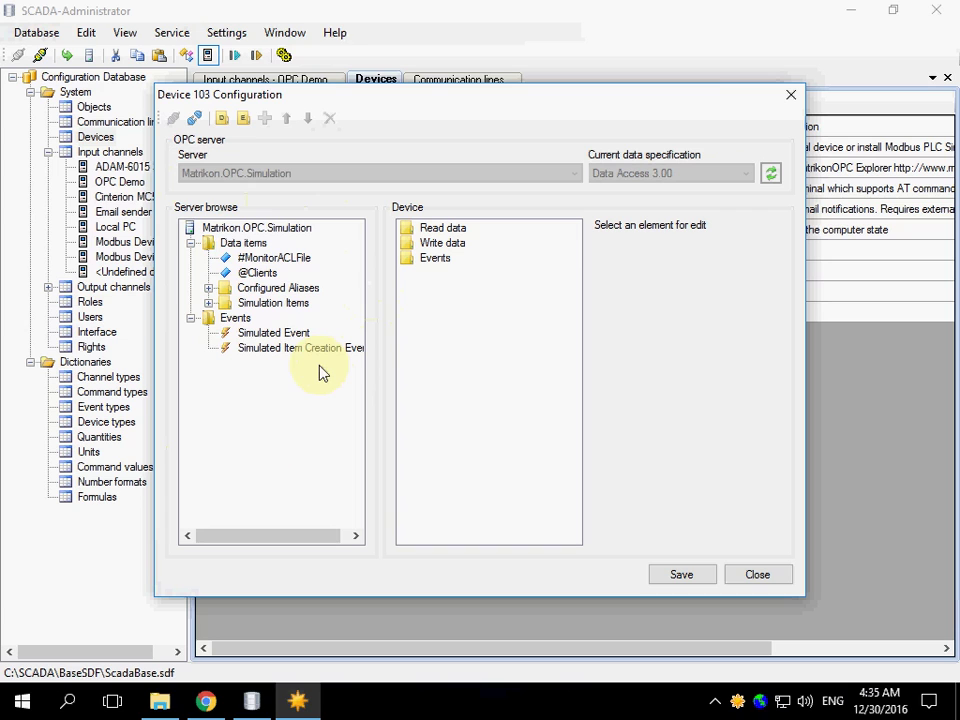
{"action": "left_click", "coordinate": [208, 303]}
{"action": "left_click", "coordinate": [227, 333]}
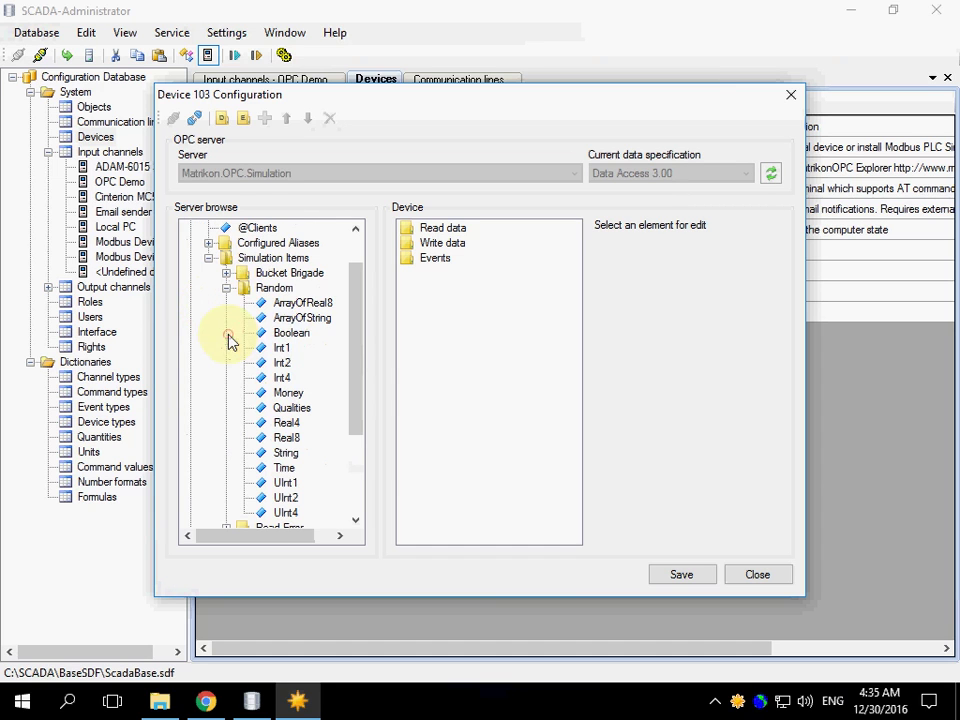
{"action": "left_click", "coordinate": [284, 364]}
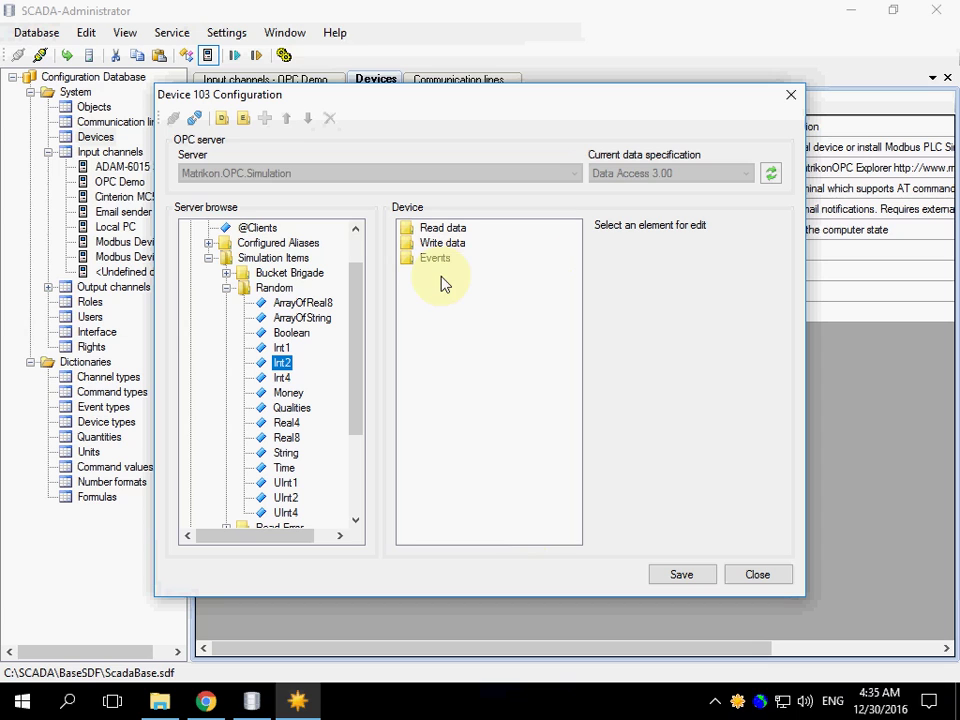
- Create a new data reading group for device 103 named 'Group 1'
{"action": "left_click", "coordinate": [223, 121]}
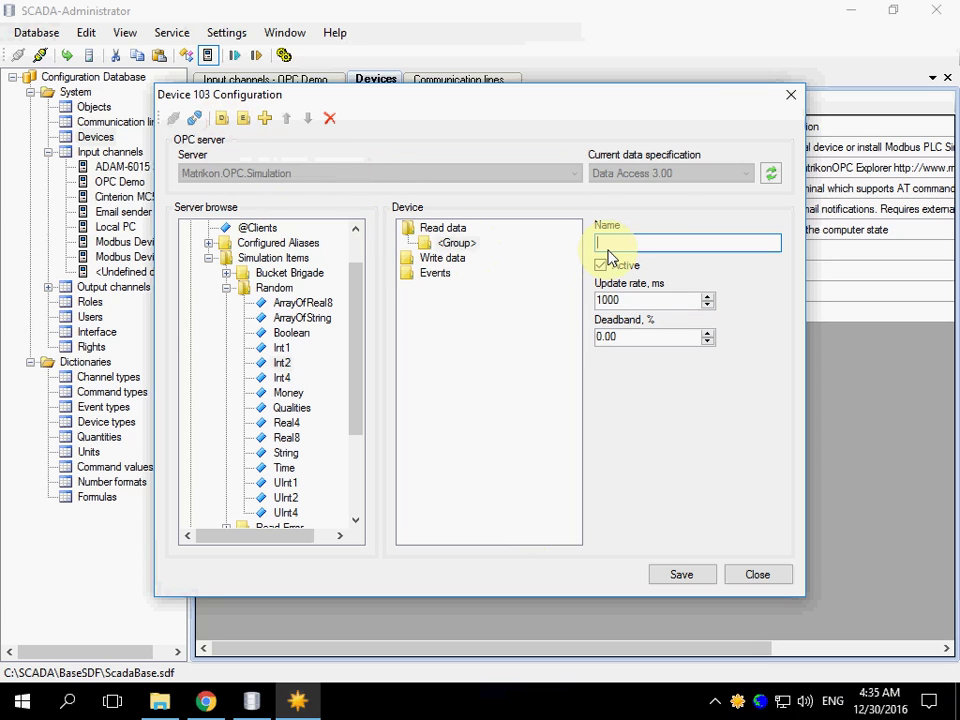
{"action": "type", "text": "Group 1"}
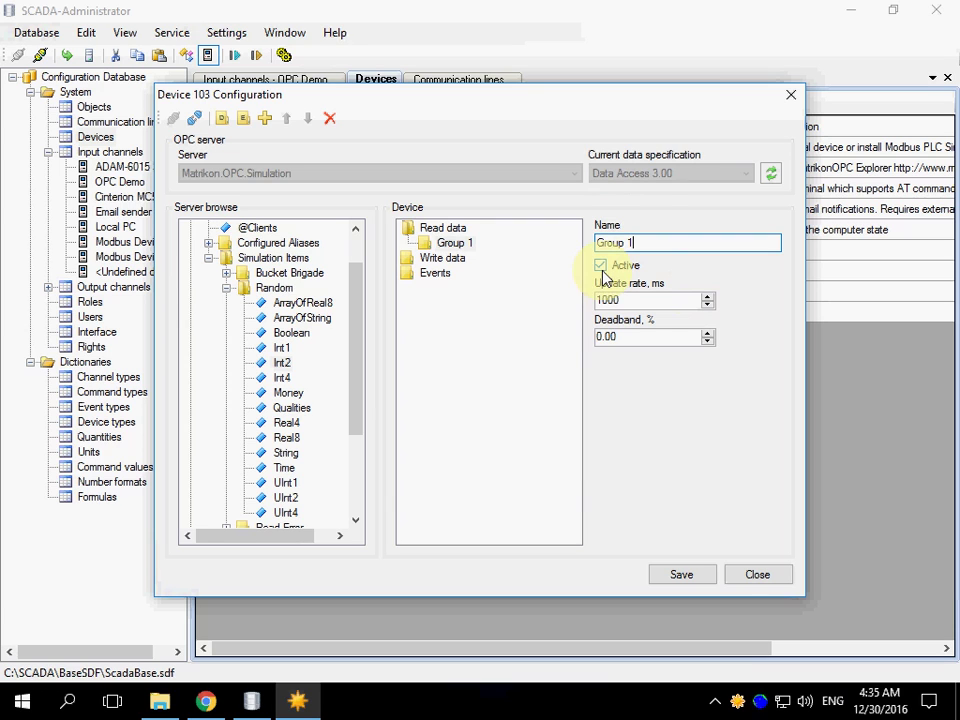
{"action": "left_click", "coordinate": [602, 272]}
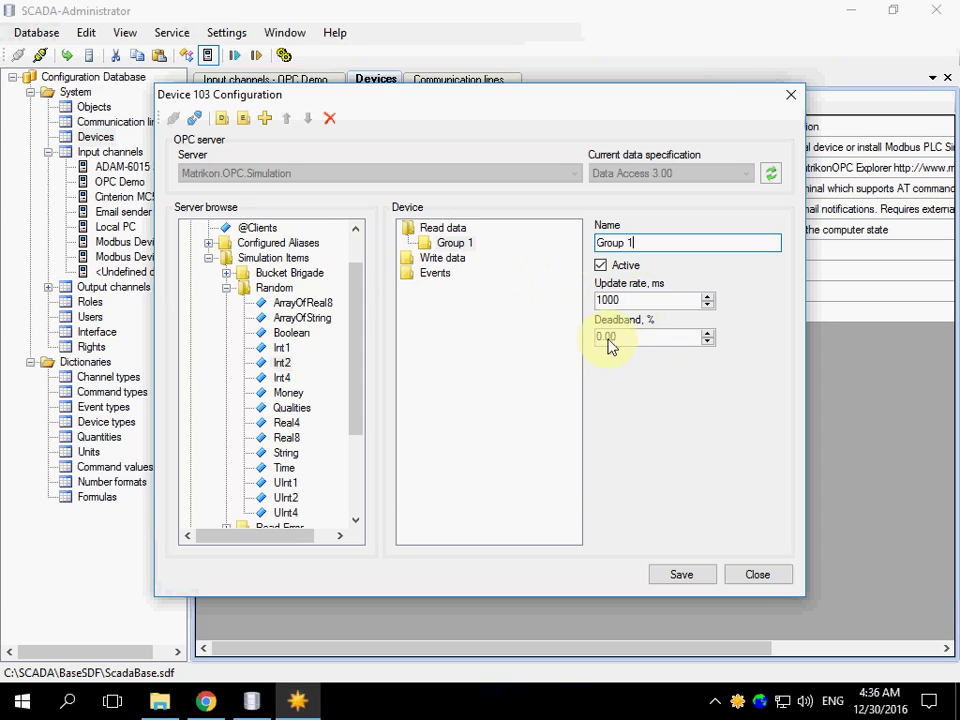
- Add the Random.Int2 tag to Group 1, then save and close device 103's configuration
{"action": "left_click", "coordinate": [449, 245]}
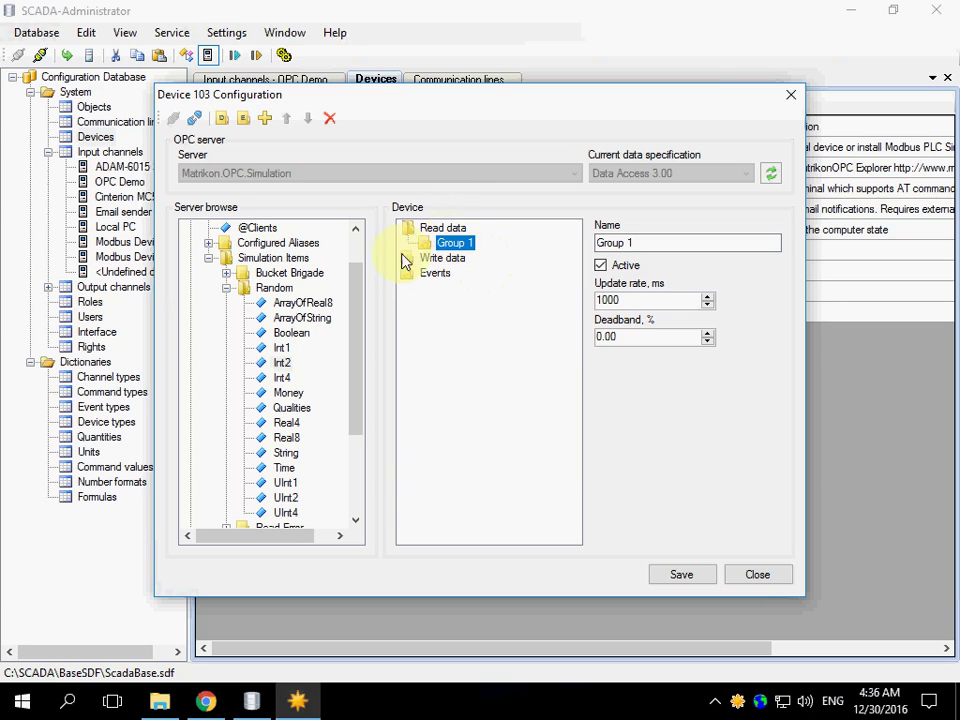
{"action": "left_click_drag", "start_coordinate": [280, 366], "coordinate": [280, 372]}
{"action": "double_click", "coordinate": [280, 372]}
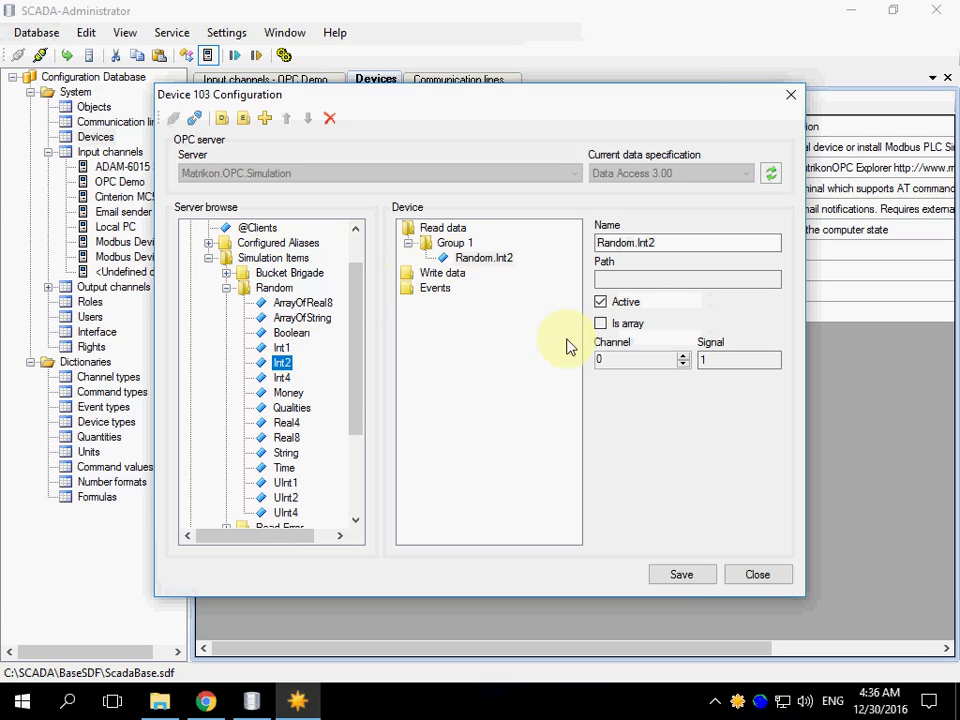
{"action": "left_click", "coordinate": [679, 576]}
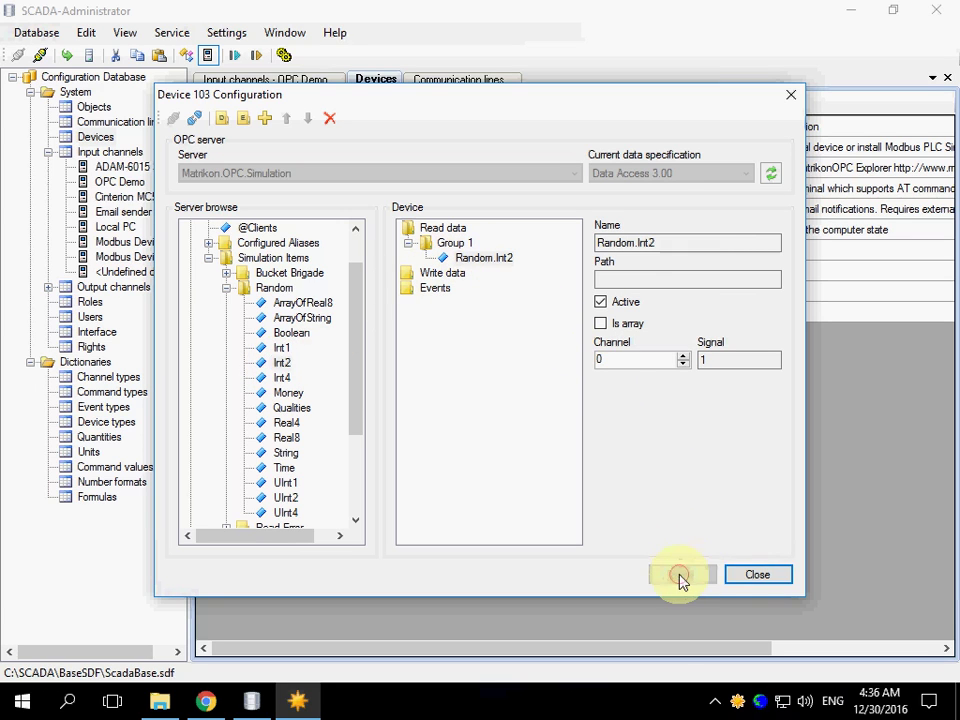
{"action": "left_click", "coordinate": [748, 575]}
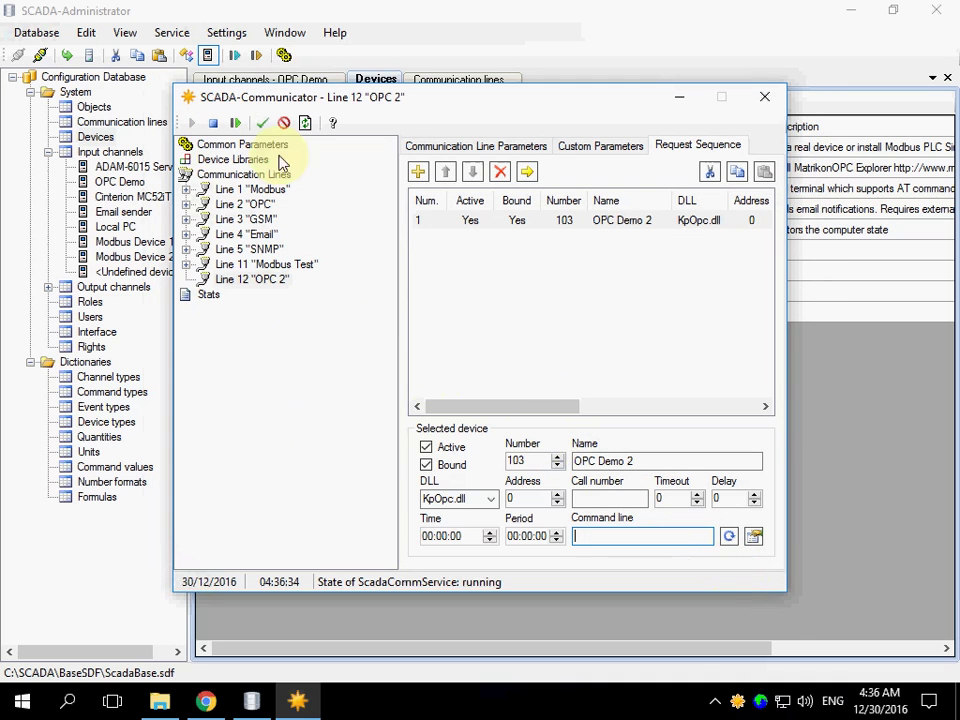
- Apply the changed Communicator settings, then send a start command to line 12 'OPC 2'
{"action": "left_click", "coordinate": [260, 124]}
{"action": "left_click", "coordinate": [652, 419]}
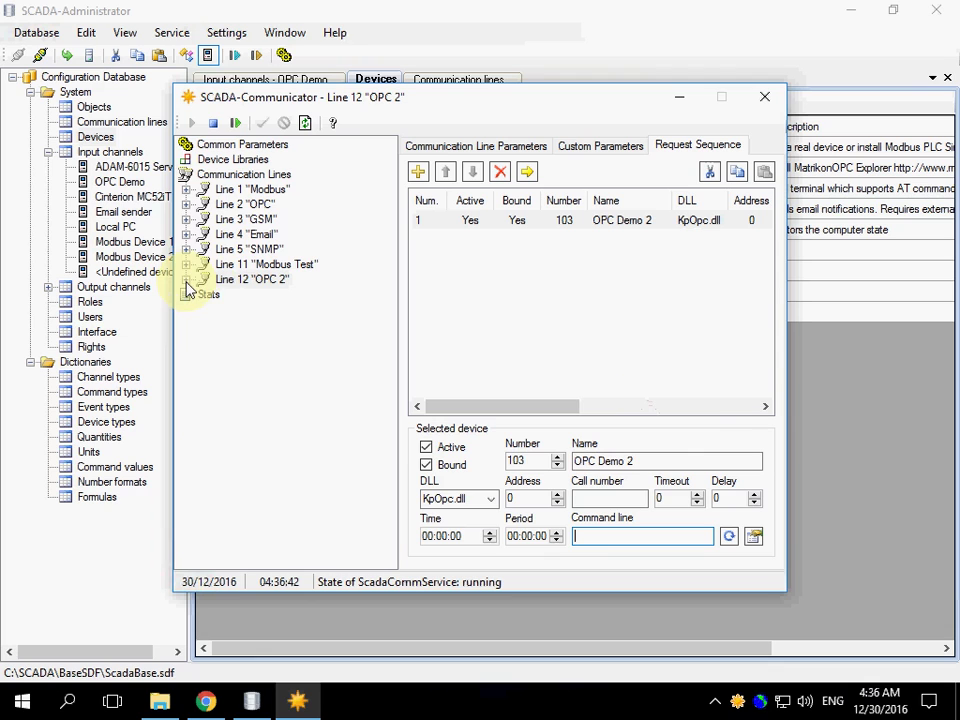
{"action": "double_click", "coordinate": [190, 279]}
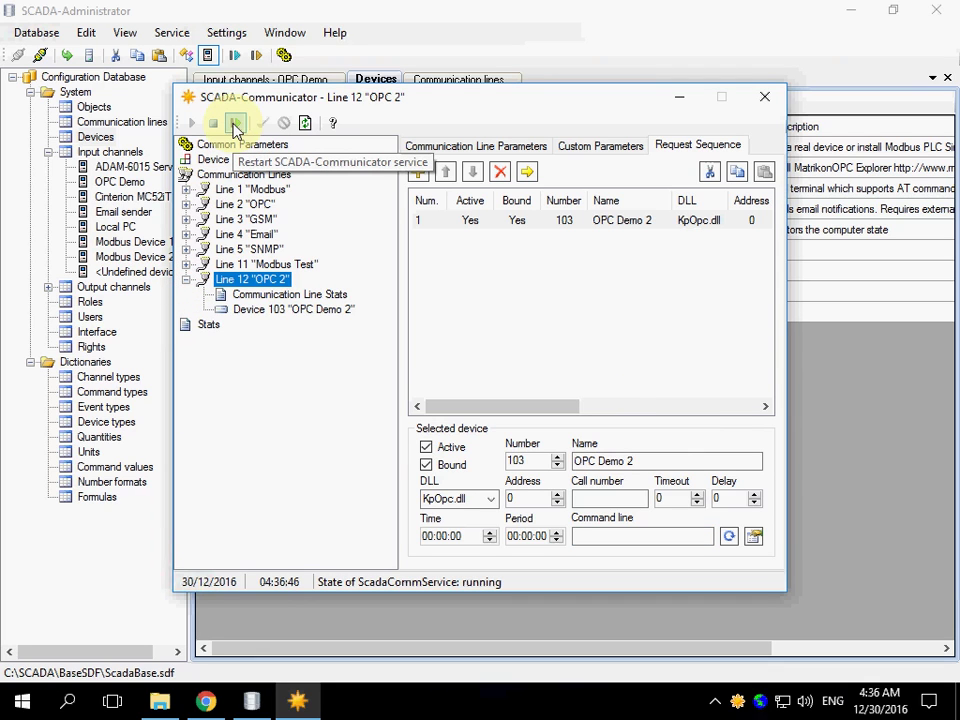
{"action": "right_click", "coordinate": [251, 283]}
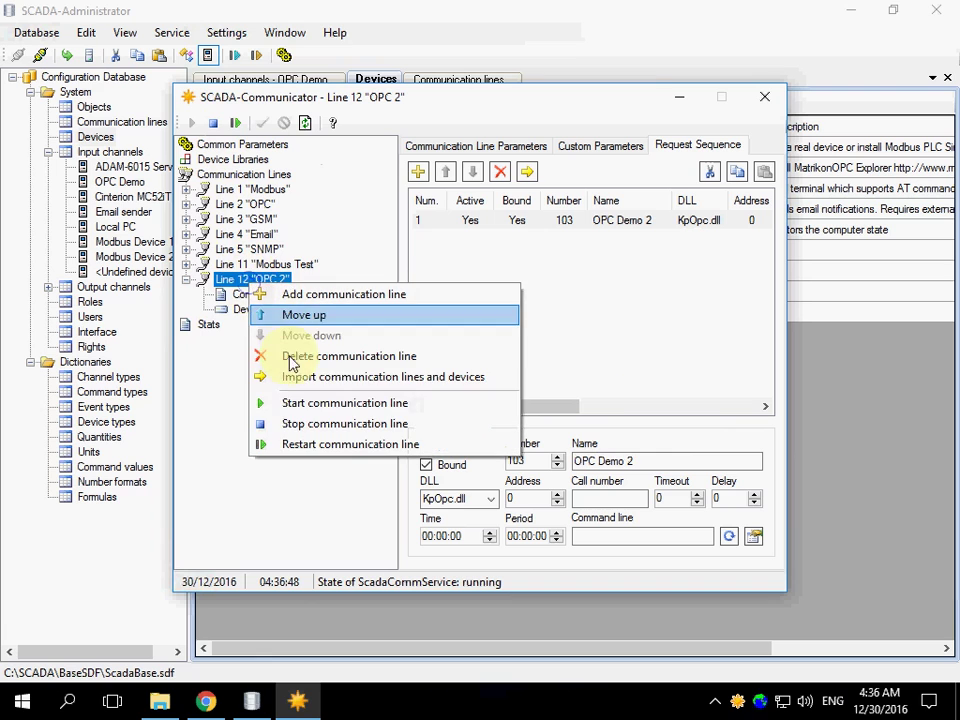
{"action": "left_click", "coordinate": [309, 403]}
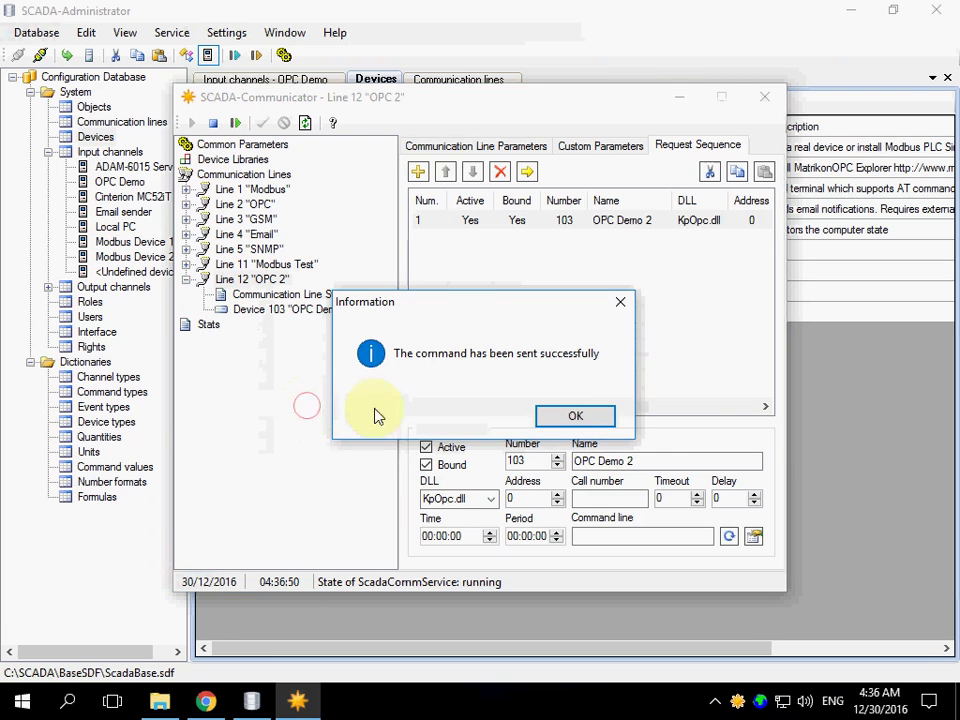
{"action": "left_click", "coordinate": [561, 415]}
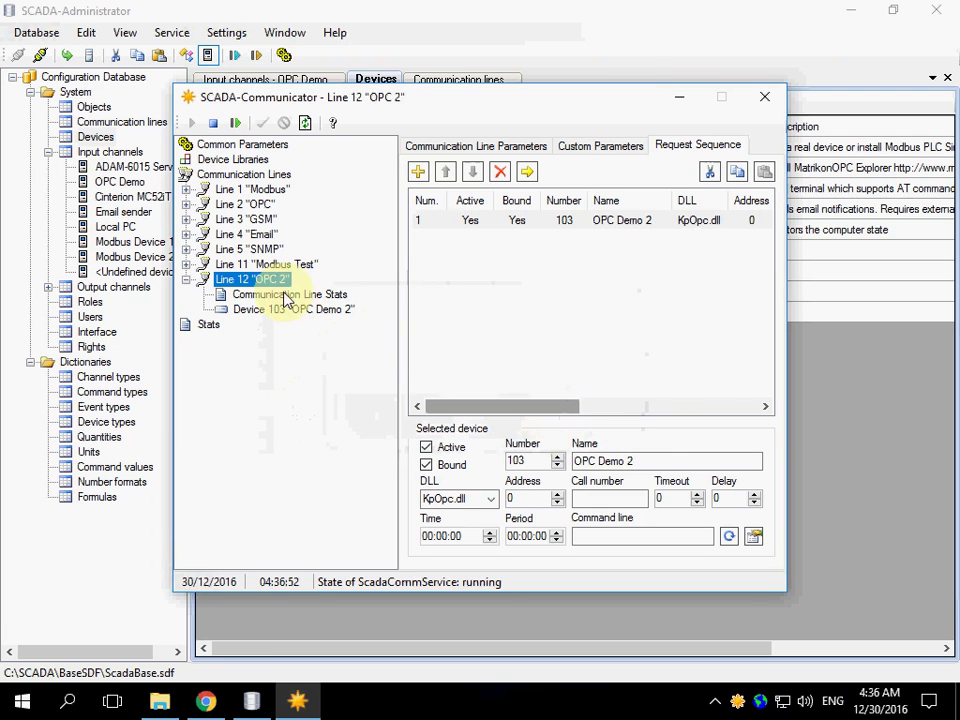
- Review line 12's stats and log, check Device 103's live Random.Int2 values, then return to Administrator
{"action": "left_click", "coordinate": [287, 297]}
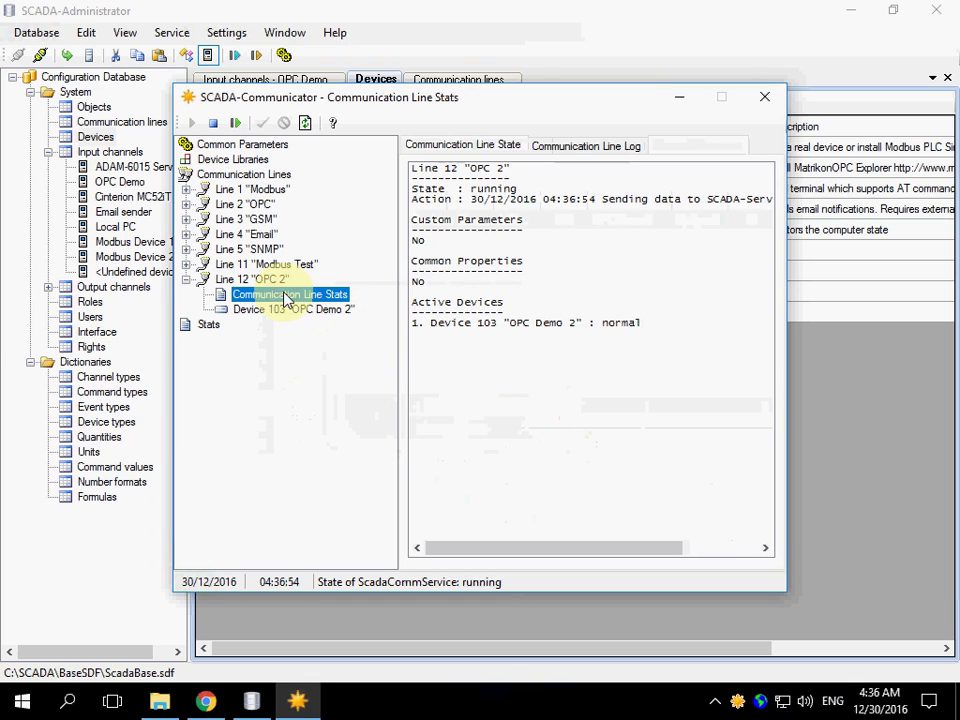
{"action": "left_click", "coordinate": [497, 347]}
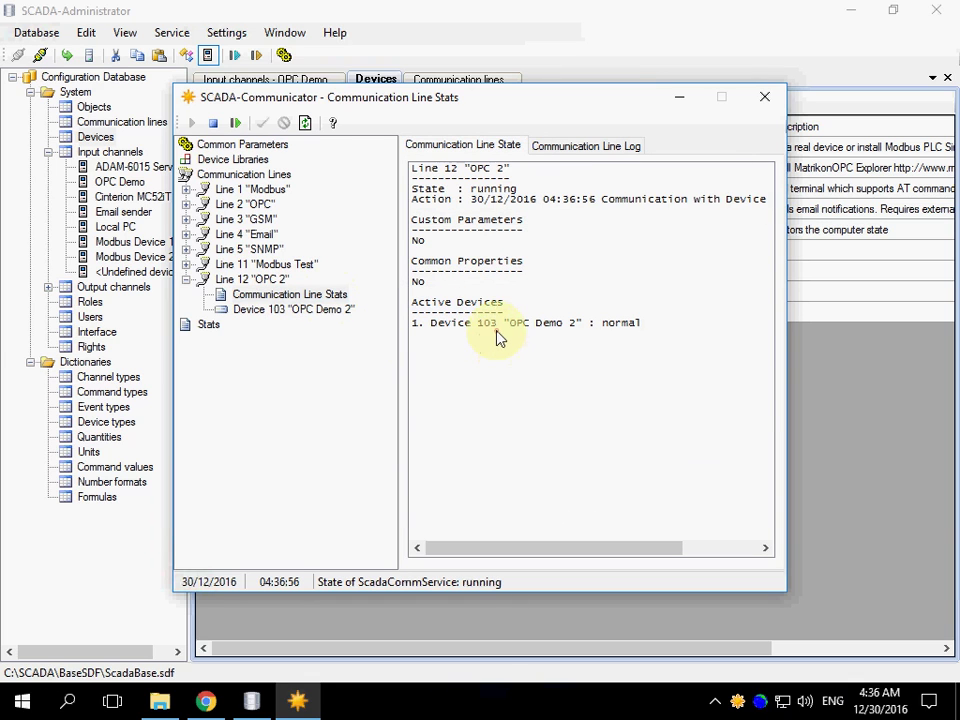
{"action": "left_click", "coordinate": [572, 150]}
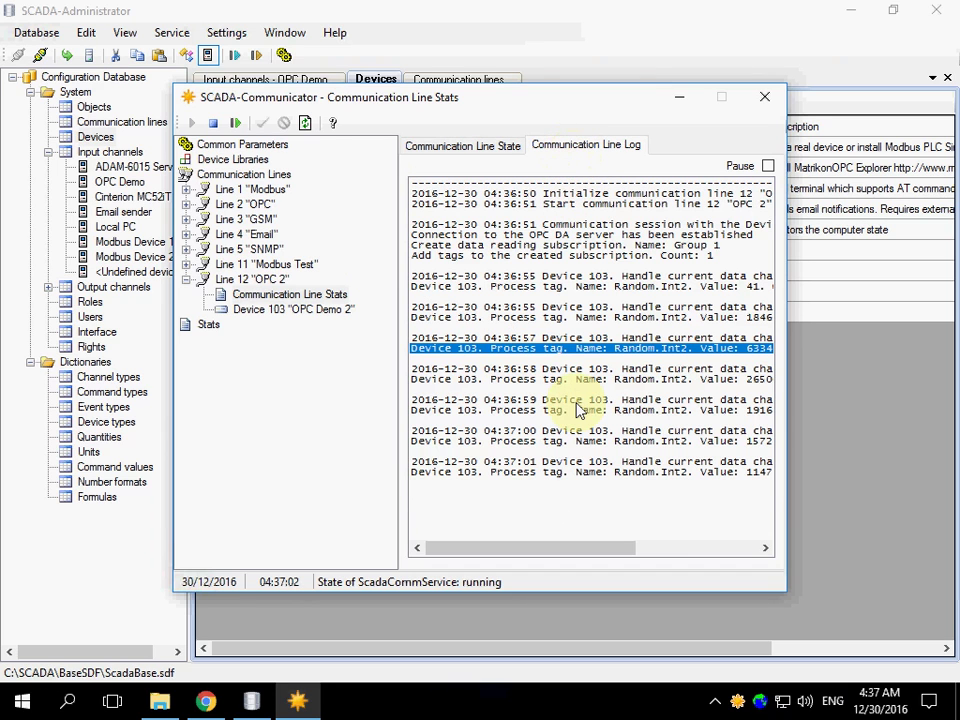
{"action": "left_click", "coordinate": [302, 312]}
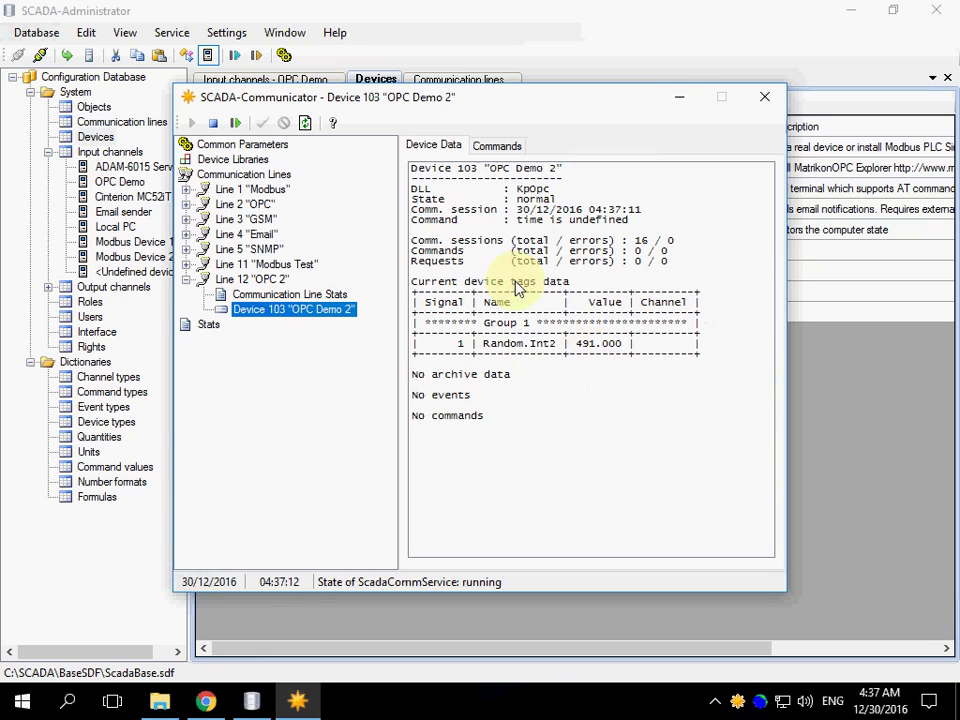
{"action": "left_click", "coordinate": [418, 20]}
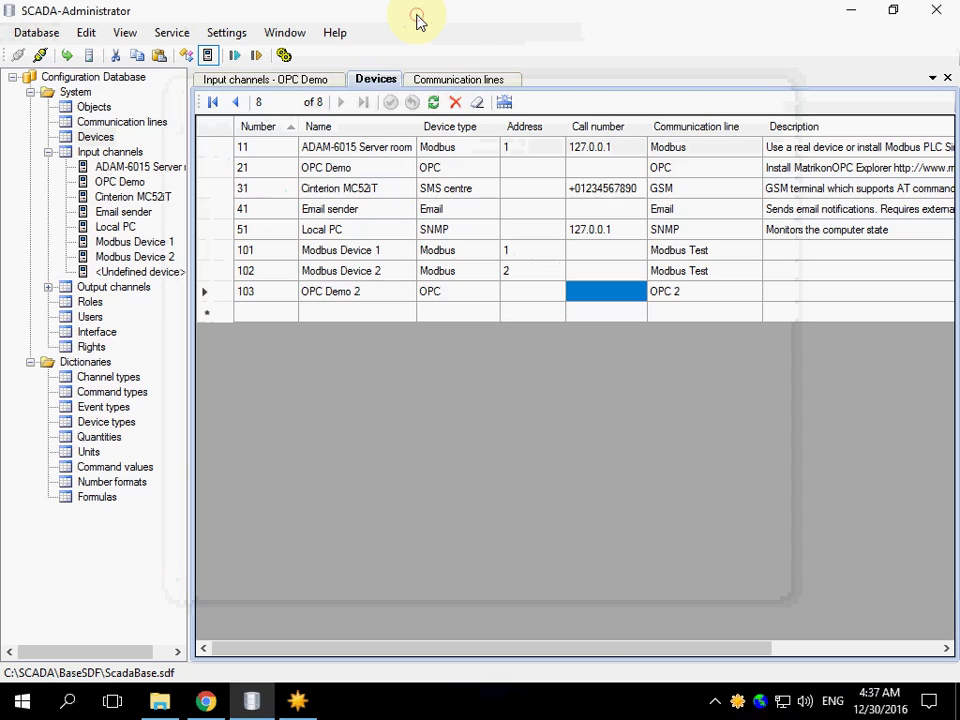
- In Create Channels, filter to line OPC 2 and select OPC Demo 2 with object Enterprise
{"action": "left_click", "coordinate": [167, 38]}
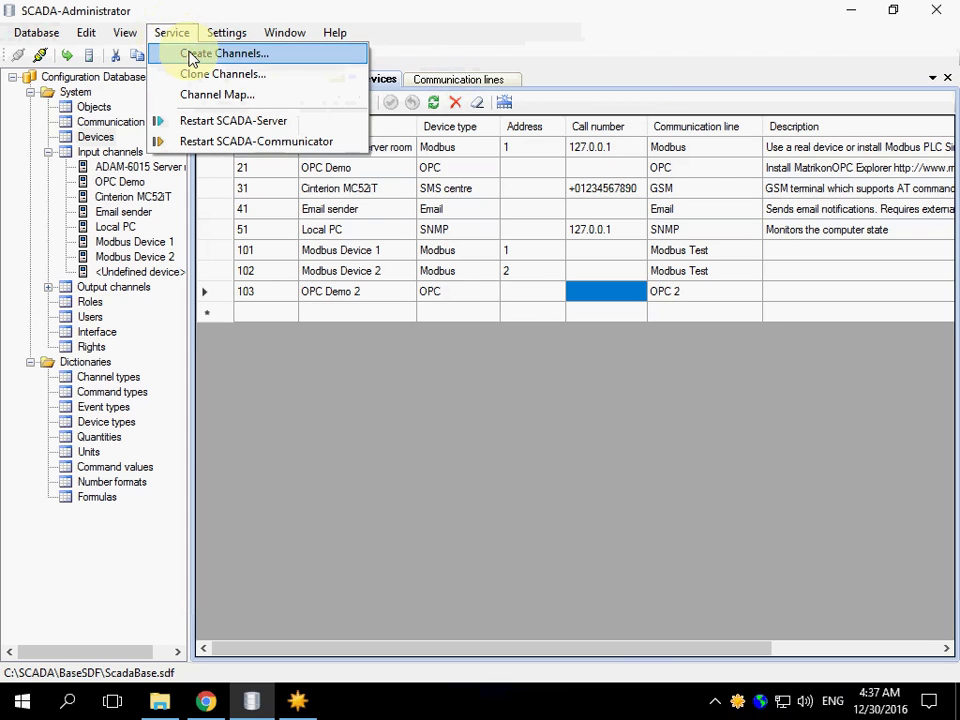
{"action": "left_click", "coordinate": [186, 54]}
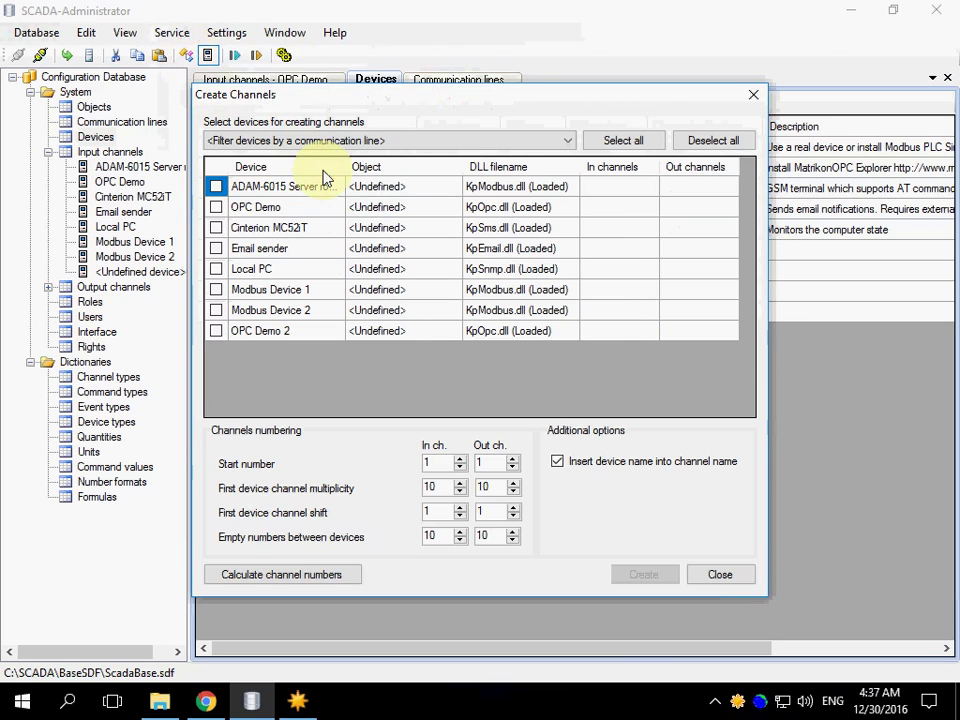
{"action": "left_click", "coordinate": [393, 140]}
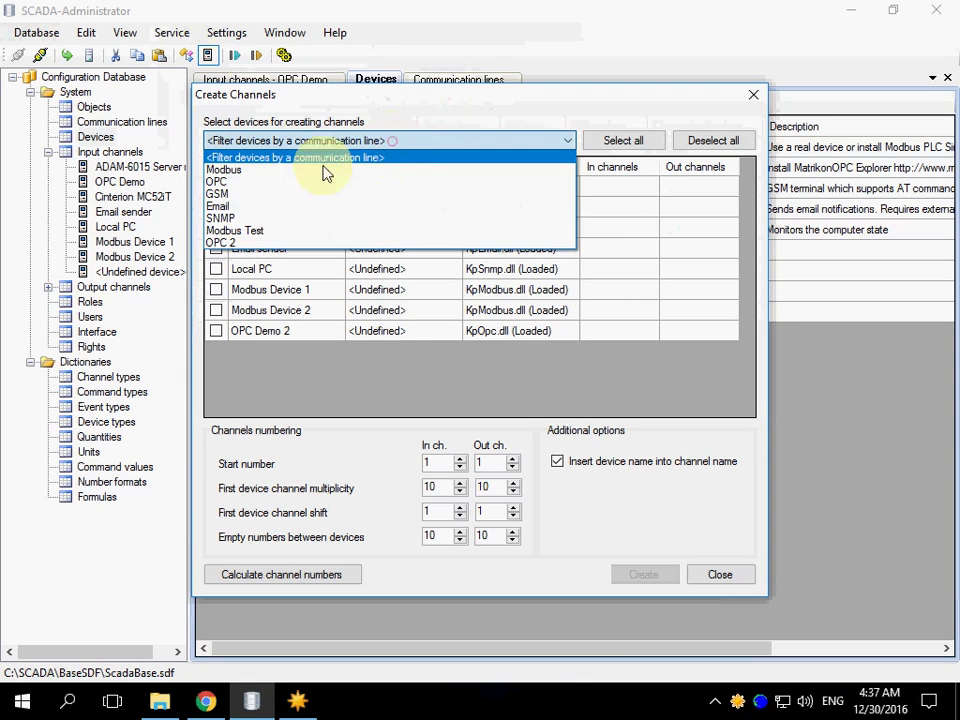
{"action": "left_click", "coordinate": [247, 244]}
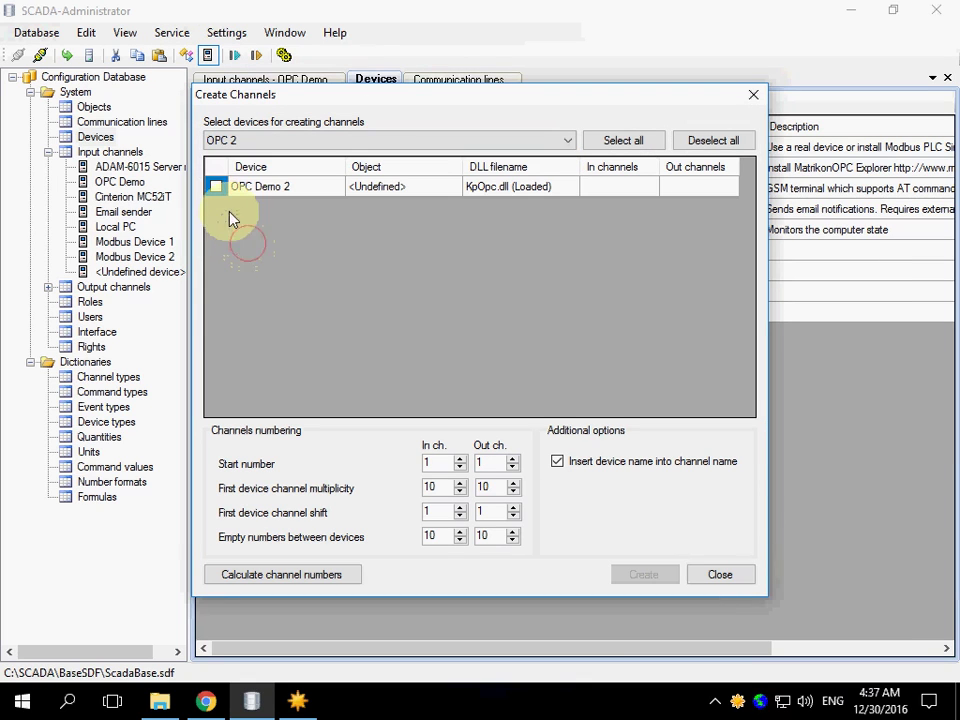
{"action": "left_click", "coordinate": [217, 187]}
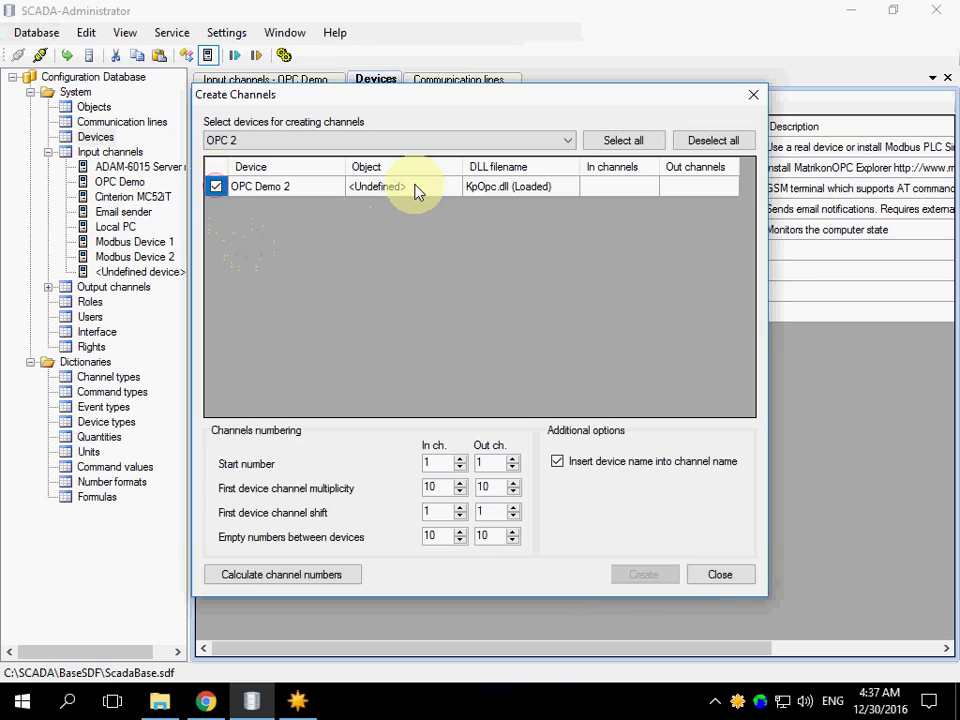
{"action": "left_click", "coordinate": [420, 187]}
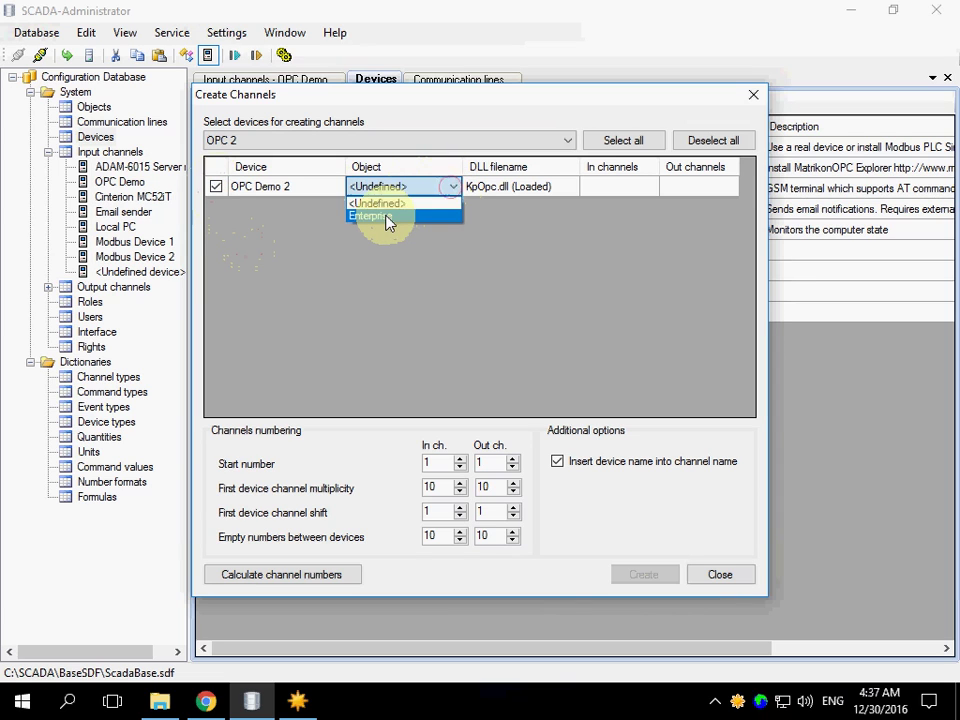
{"action": "left_click", "coordinate": [386, 216]}
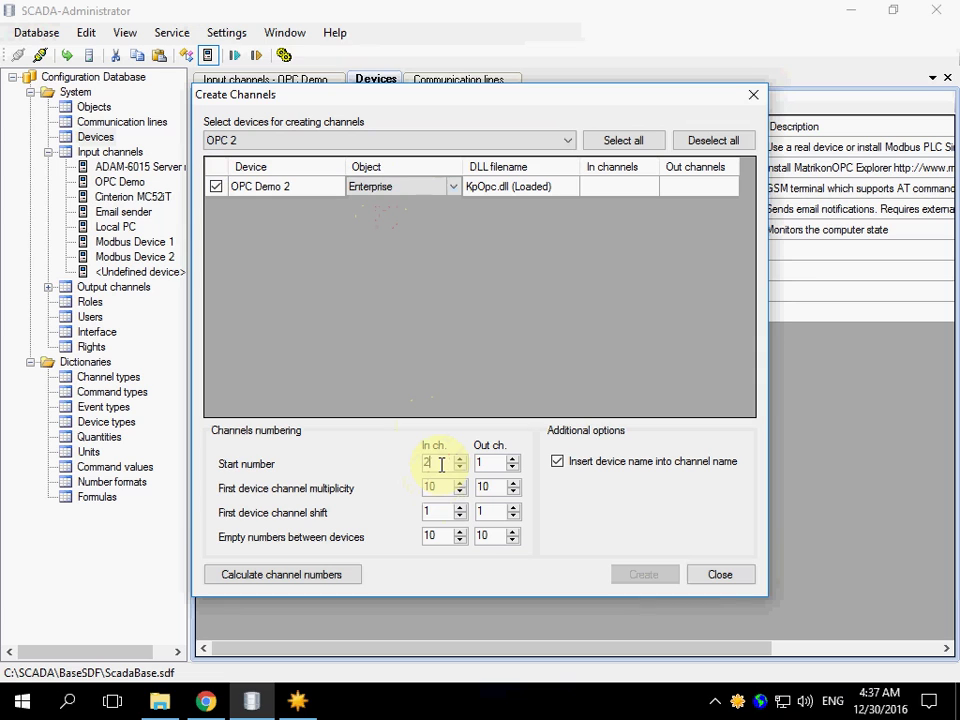
- Set the input channel start to 2001, calculate and create the channel, then close the report and window
{"action": "left_click", "coordinate": [442, 464]}
{"action": "type", "text": "2001"}
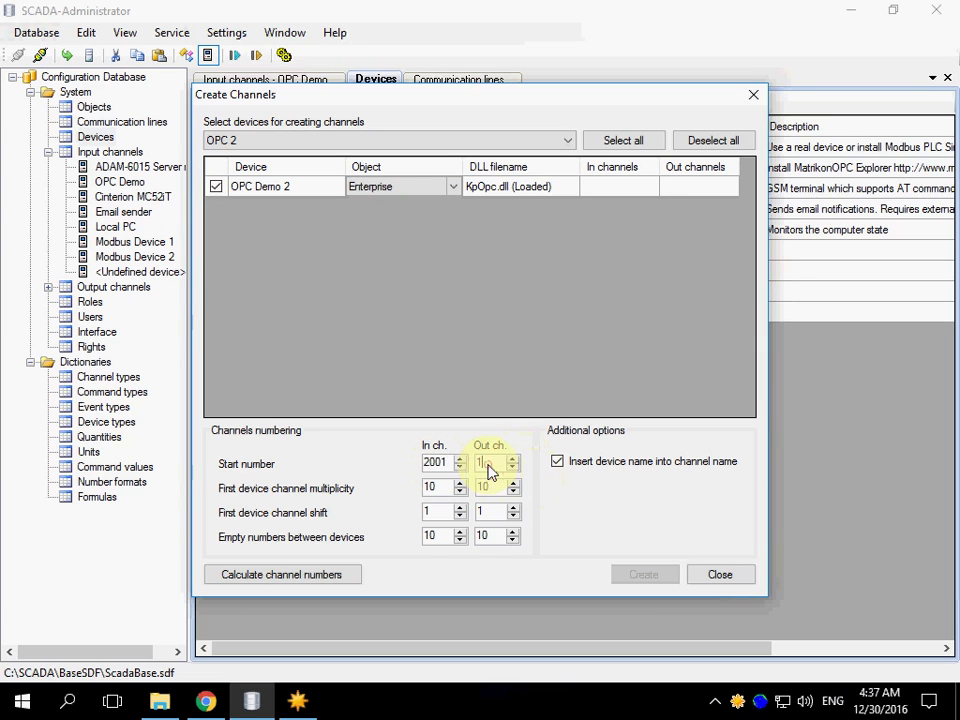
{"action": "left_click", "coordinate": [490, 465]}
{"action": "left_click", "coordinate": [276, 576]}
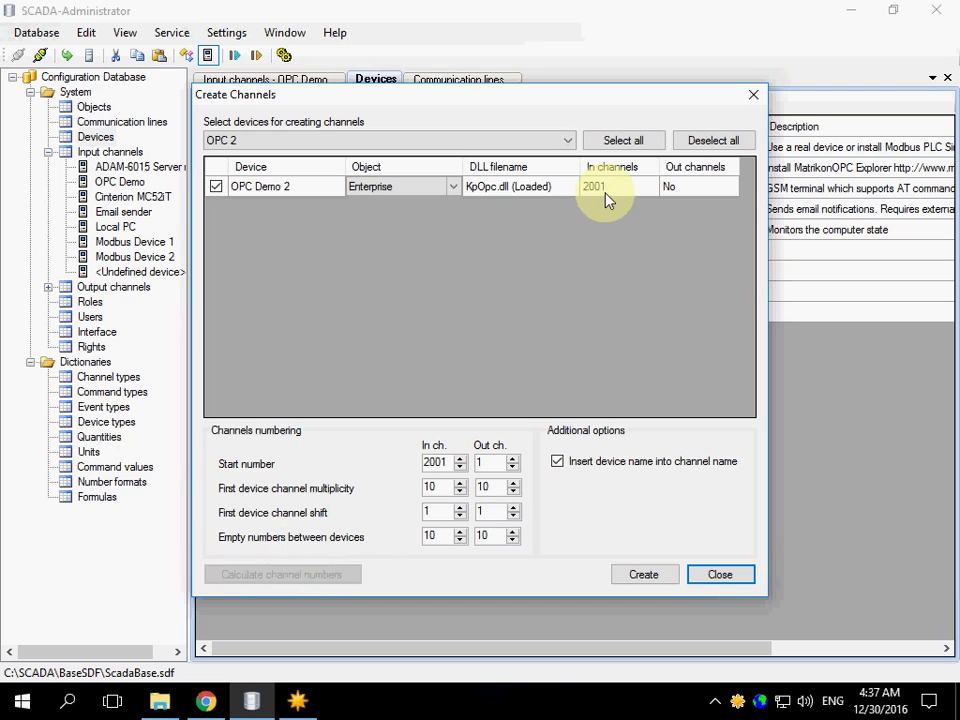
{"action": "left_click", "coordinate": [623, 576]}
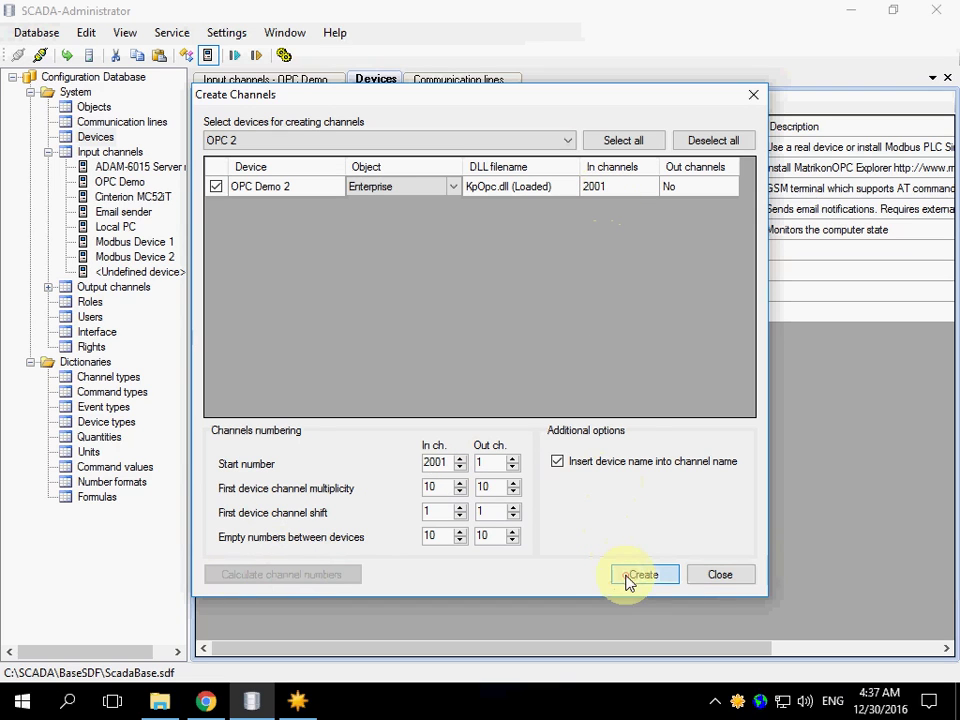
{"action": "left_click", "coordinate": [586, 416]}
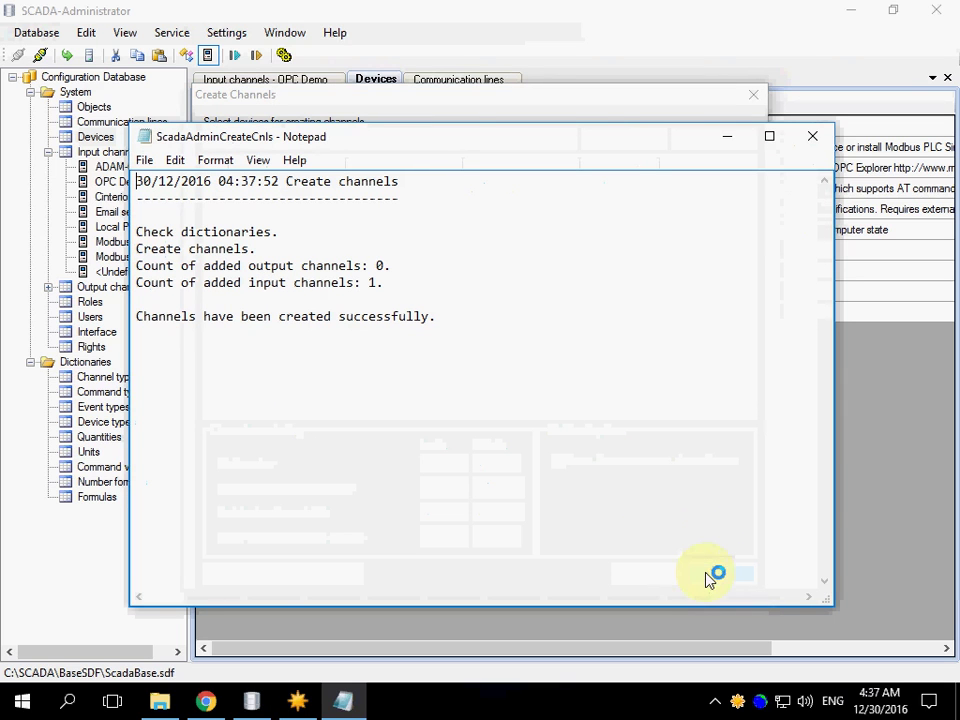
{"action": "left_click", "coordinate": [811, 136]}
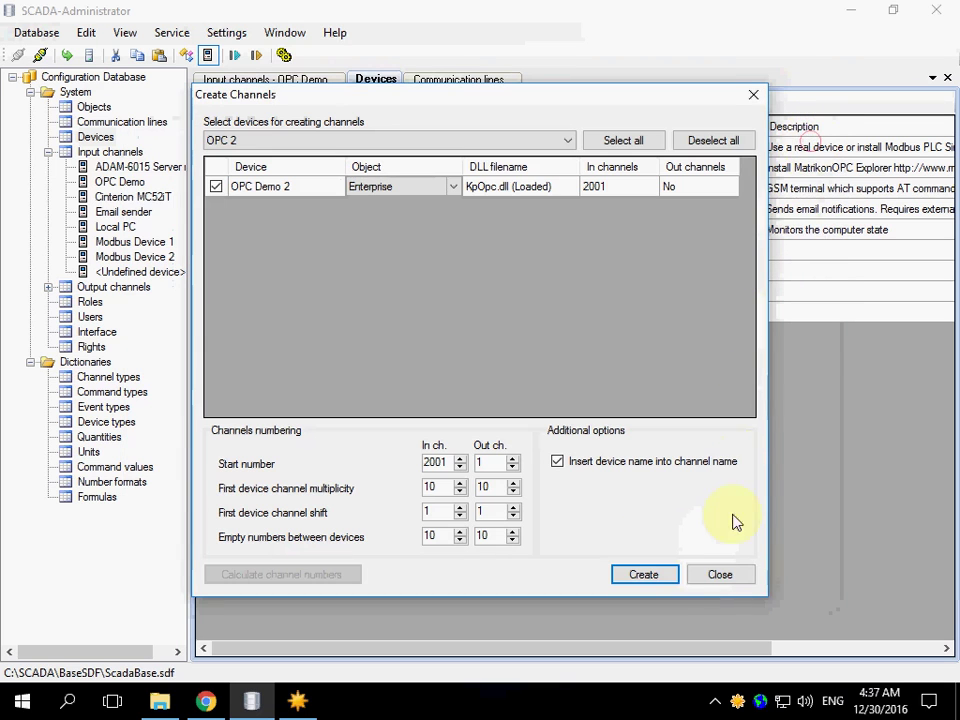
{"action": "left_click", "coordinate": [721, 582]}
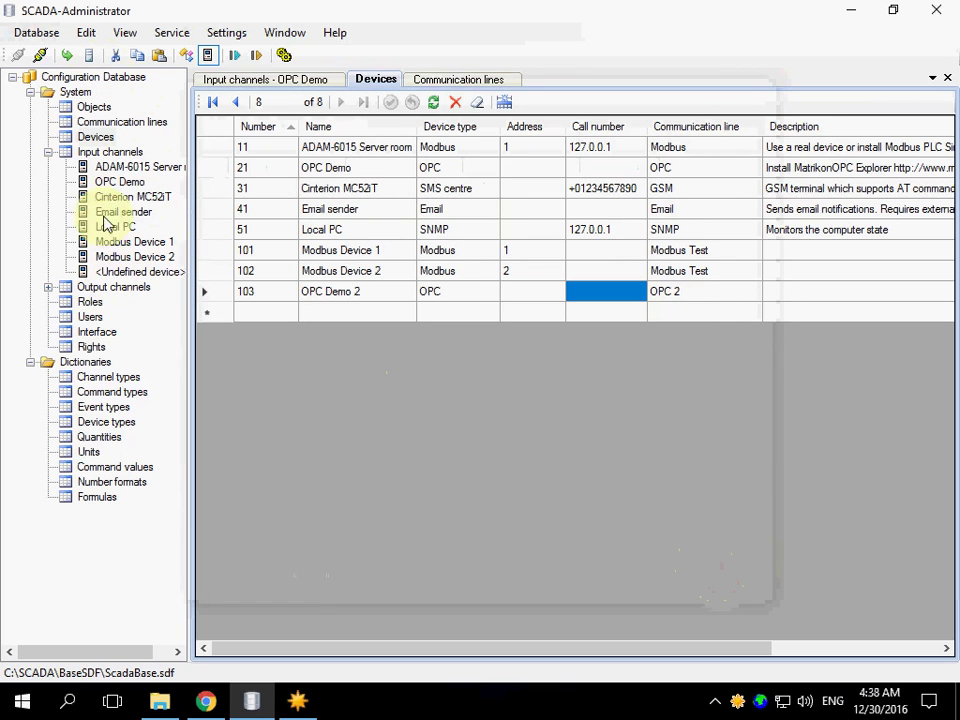
- Refresh the explorer tree and view OPC Demo 2's new input channel 2001
{"action": "left_click", "coordinate": [96, 137]}
{"action": "right_click", "coordinate": [99, 151]}
{"action": "left_click", "coordinate": [118, 163]}
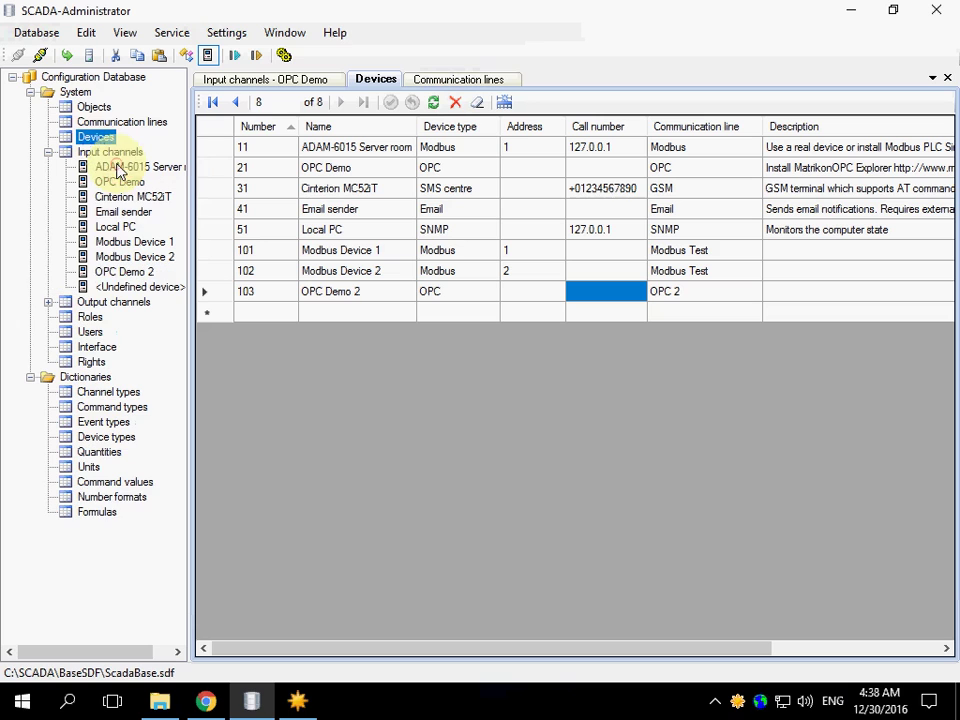
{"action": "double_click", "coordinate": [120, 272]}
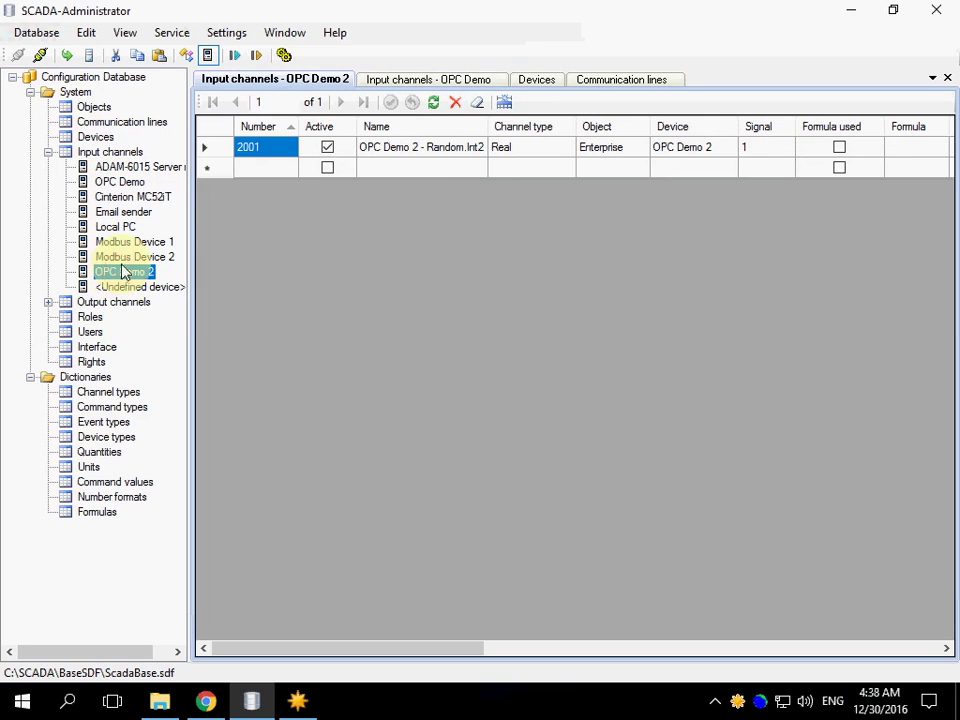
{"action": "left_click", "coordinate": [270, 155]}
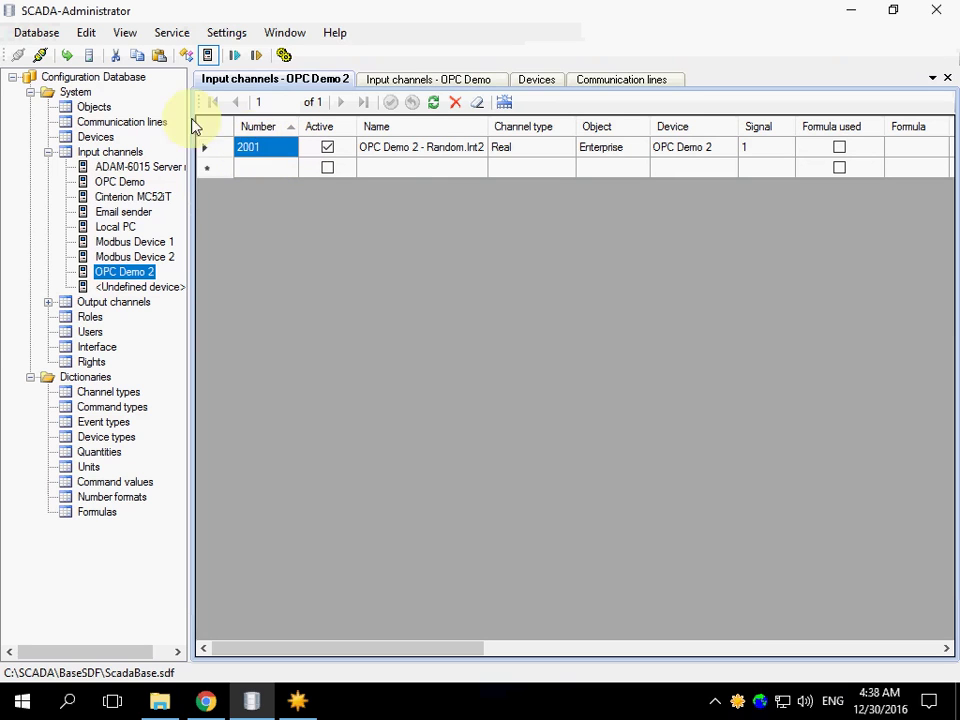
- Pass the configuration database to SCADA-Server, restart its service, and bring up SCADA-Communicator
{"action": "left_click", "coordinate": [64, 55]}
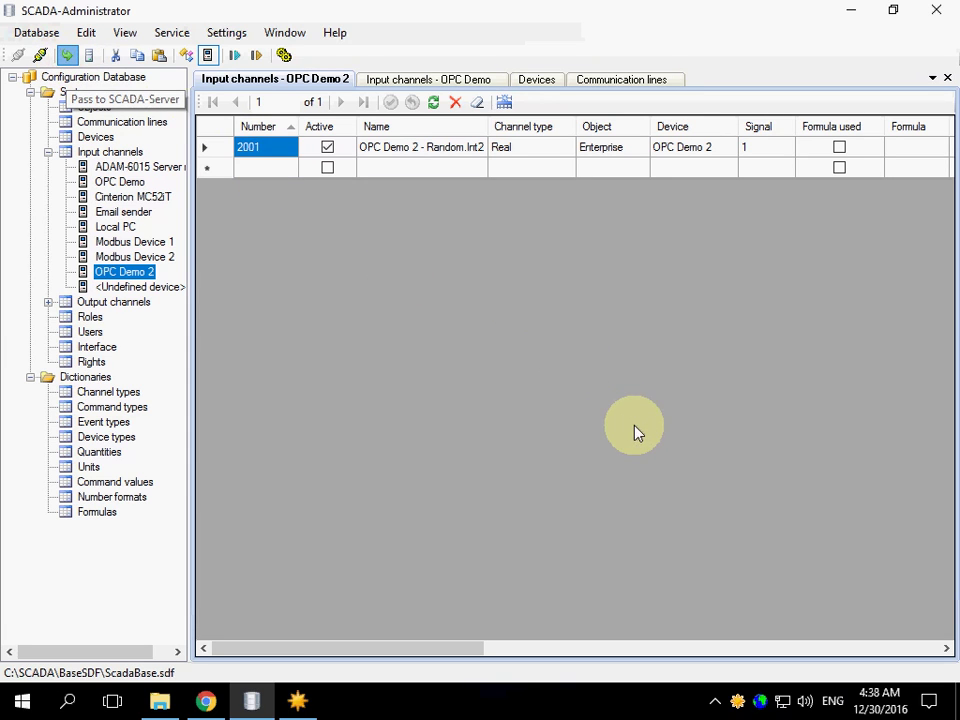
{"action": "left_click", "coordinate": [633, 425]}
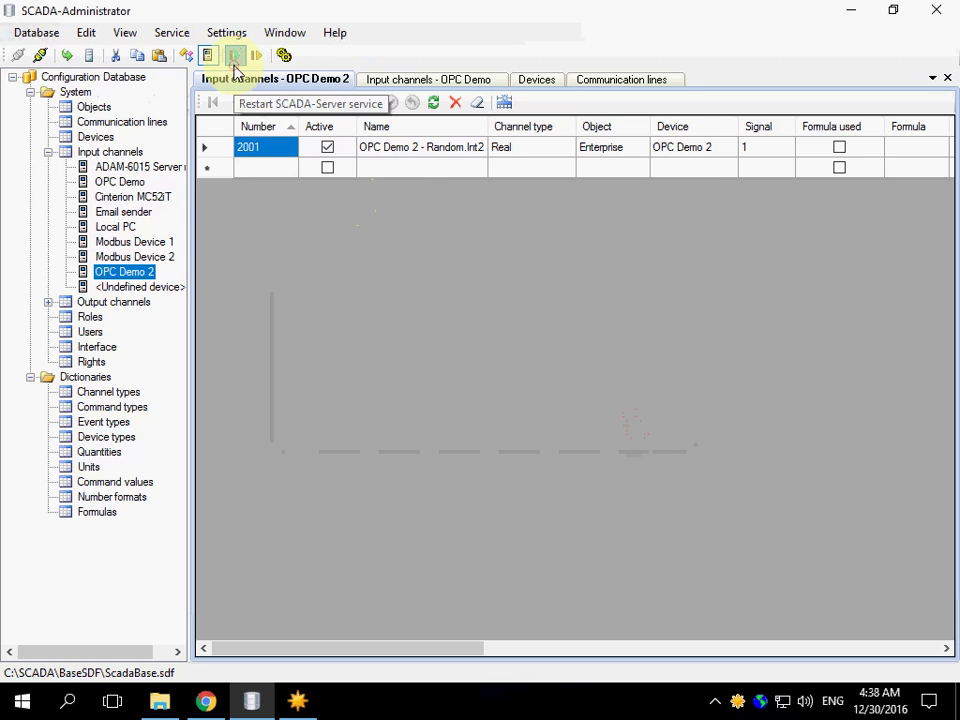
{"action": "left_click", "coordinate": [233, 56]}
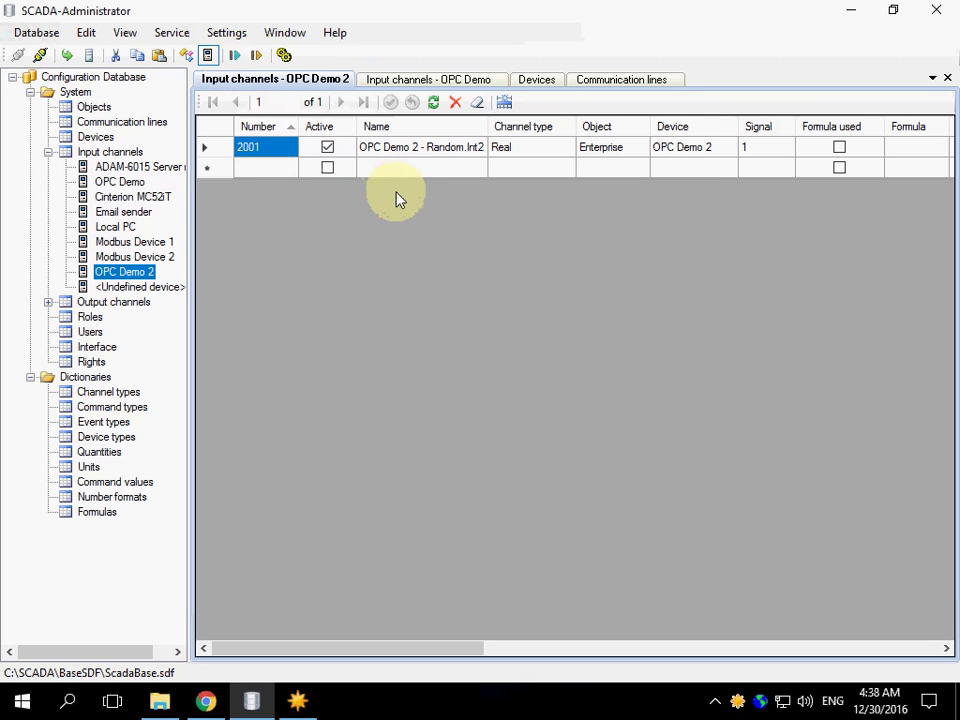
{"action": "left_click", "coordinate": [736, 701]}
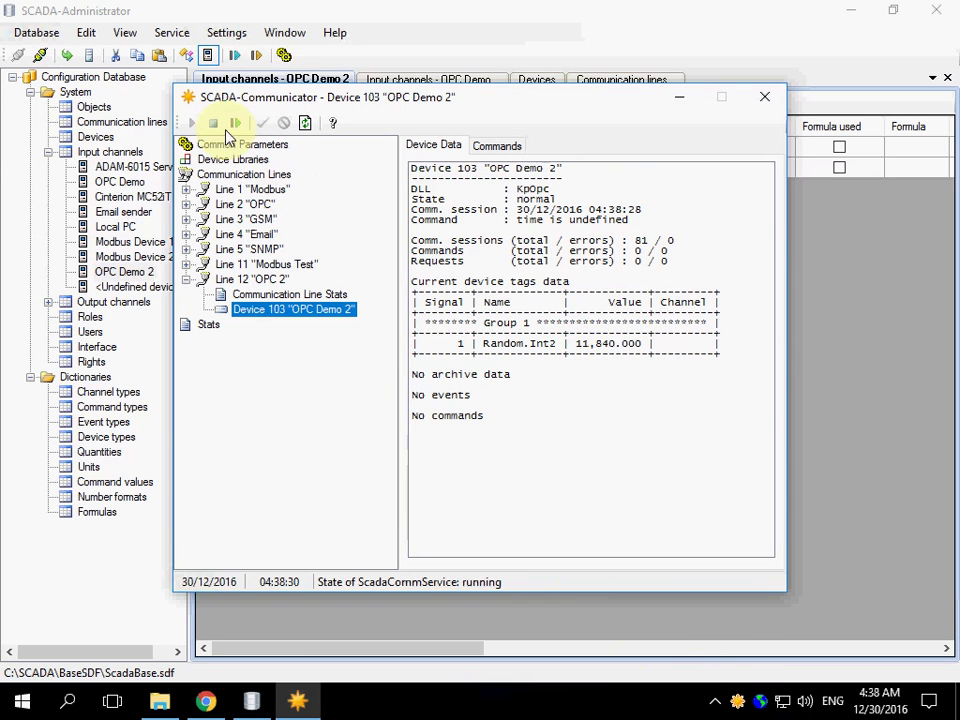
- Restart the SCADA-Communicator service, then bring up the SCADA-Server window
{"action": "left_click", "coordinate": [235, 122]}
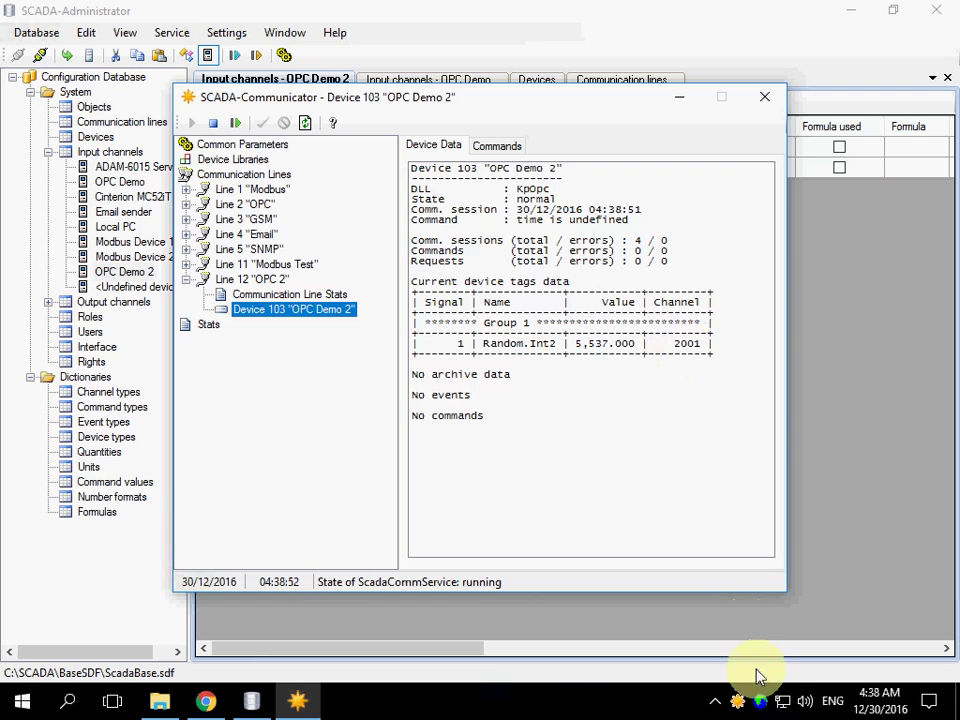
{"action": "left_click", "coordinate": [760, 703]}
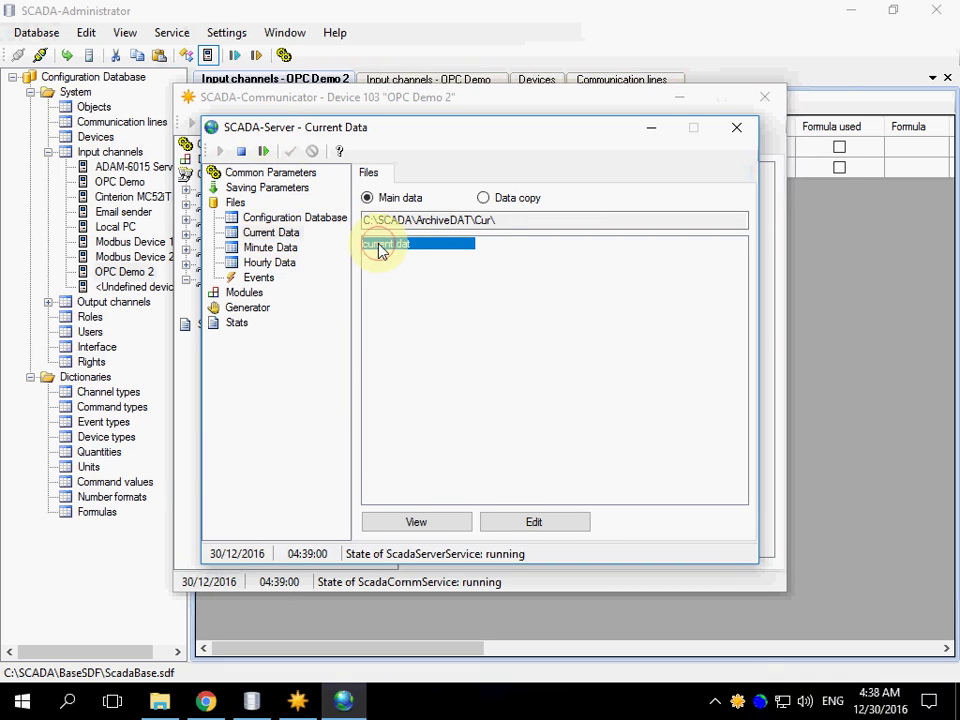
- Open current.dat, confirm channel 2001 reads 31115, then close it and return to SCADA-Administrator
{"action": "double_click", "coordinate": [381, 245]}
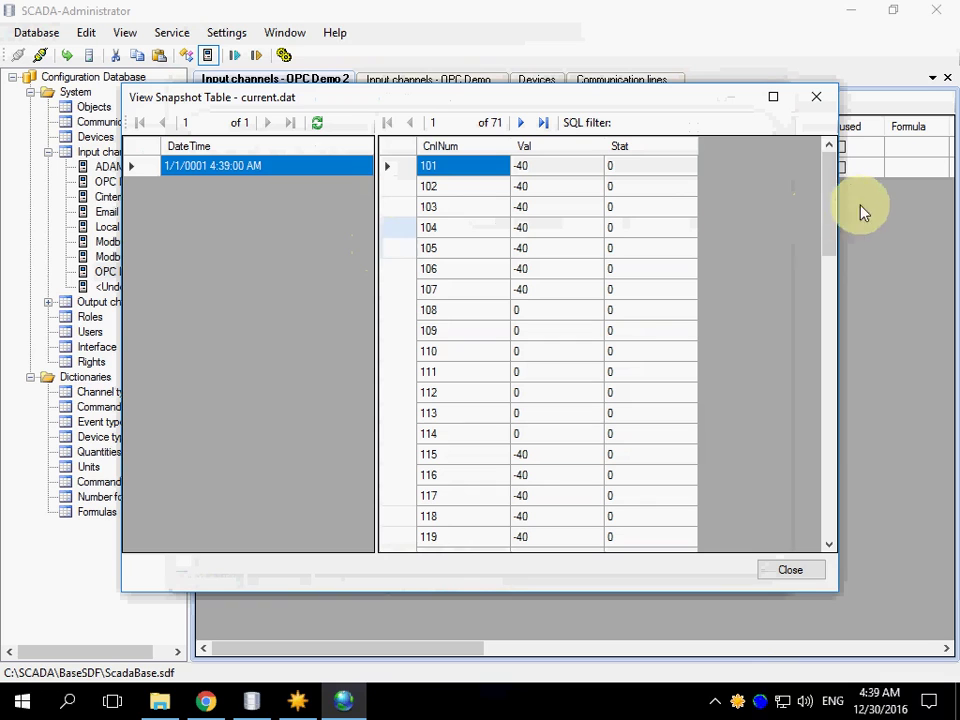
{"action": "scroll", "coordinate": [819, 535], "scroll_direction": "down", "scroll_amount": 17}
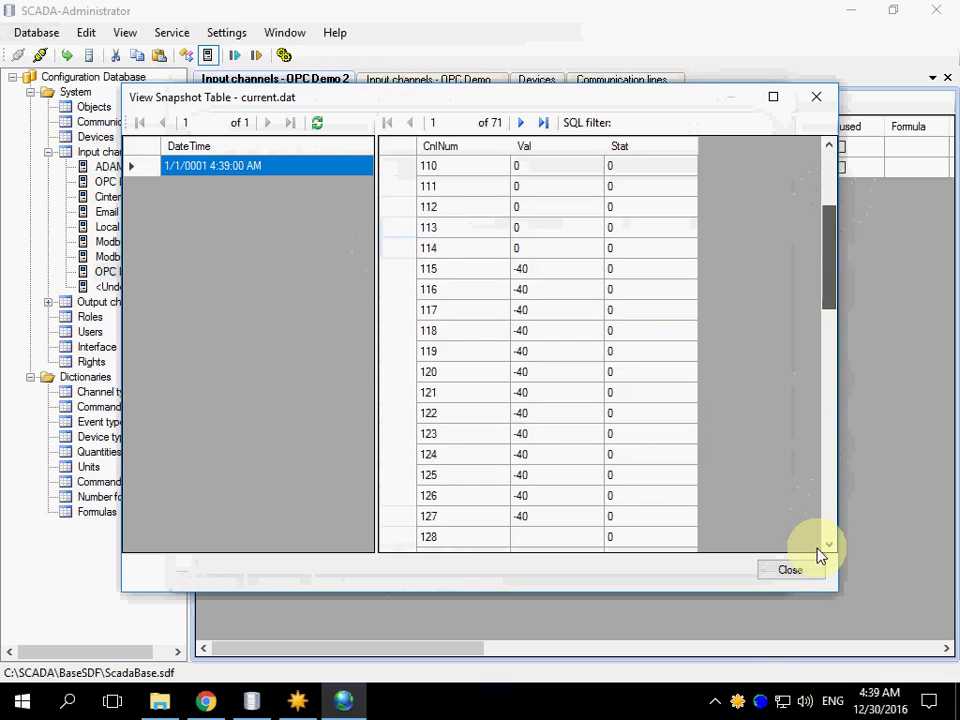
{"action": "left_click", "coordinate": [479, 540]}
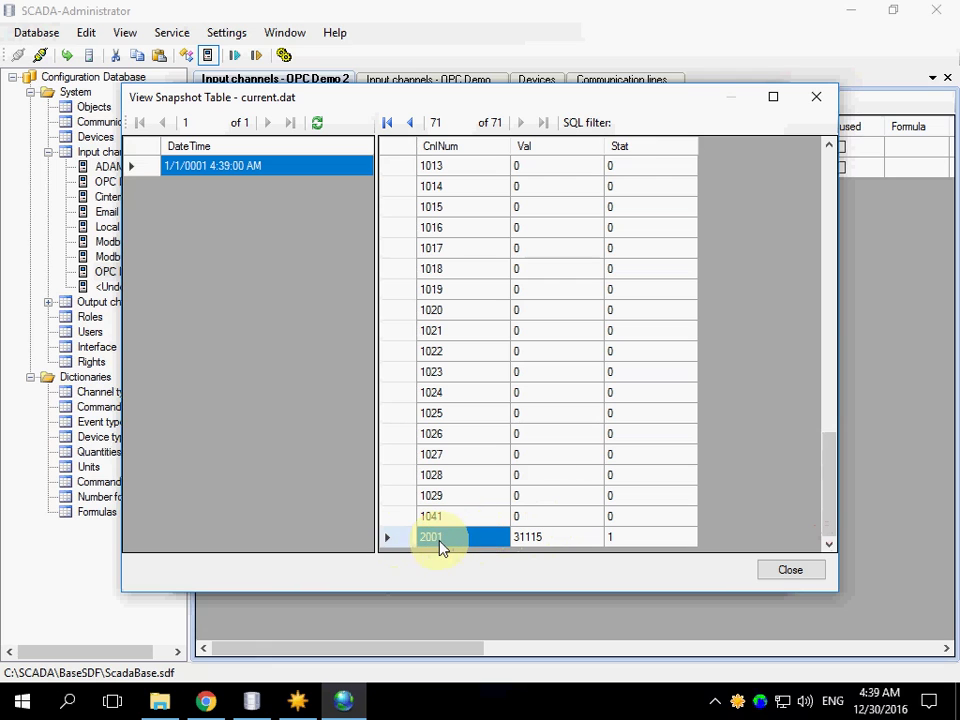
{"action": "left_click", "coordinate": [790, 570]}
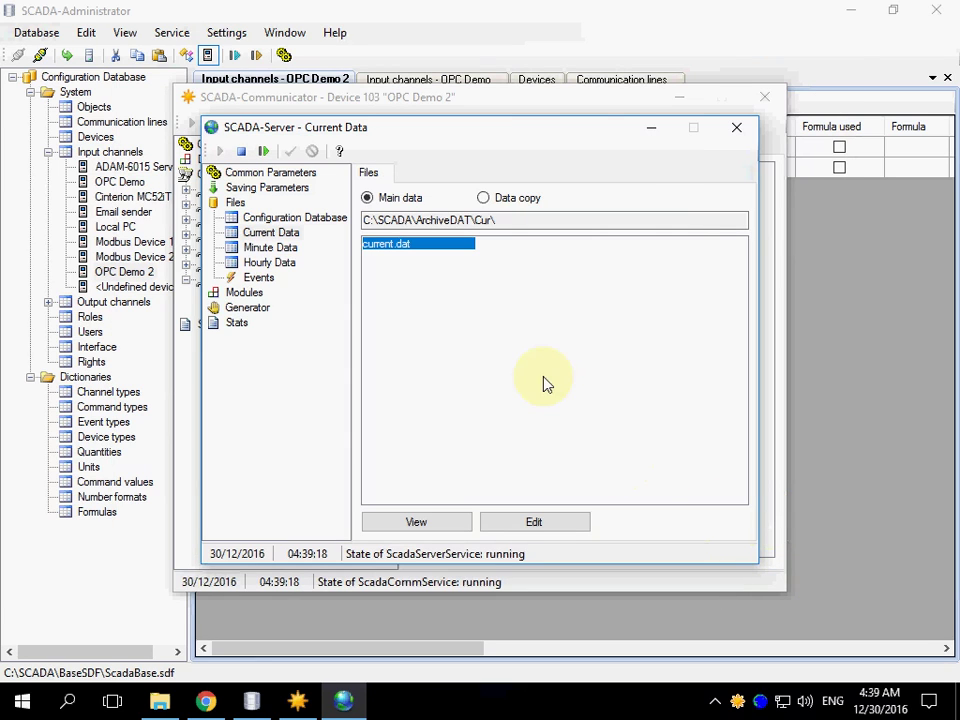
{"action": "left_click", "coordinate": [405, 20]}
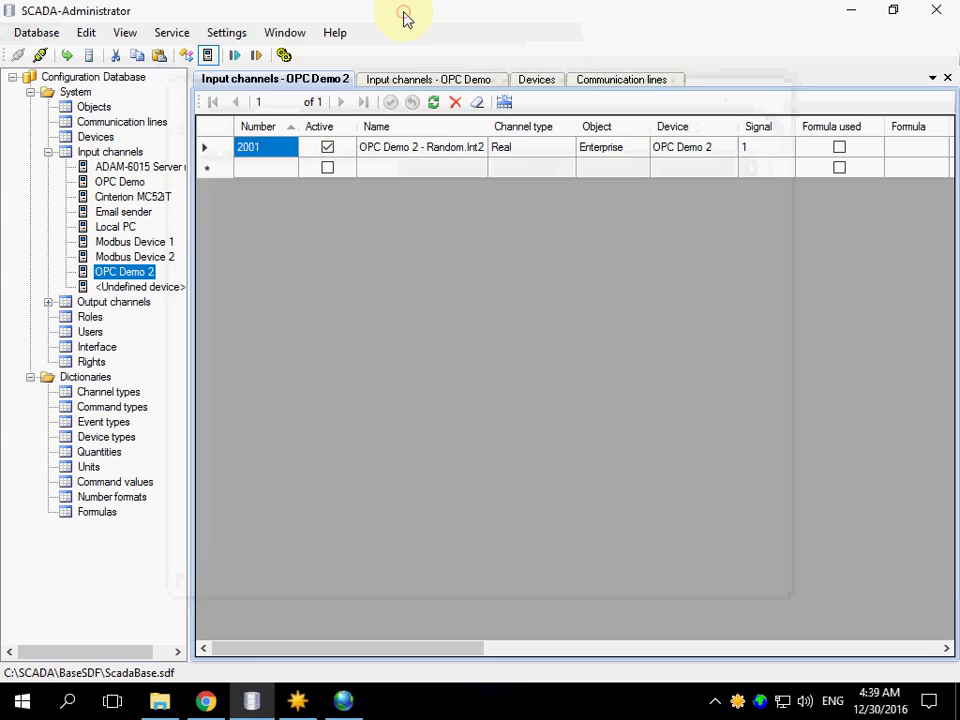